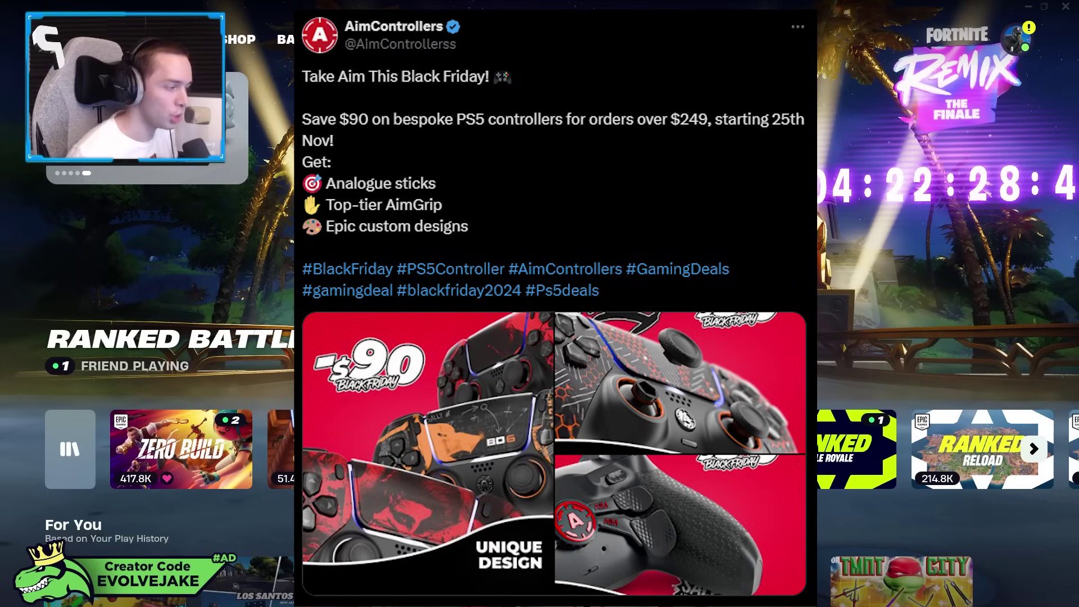
- Open the game settings from the lobby
{"action": "key", "text": "Escape"}
{"action": "key", "text": "q"}
{"action": "key", "text": "q"}
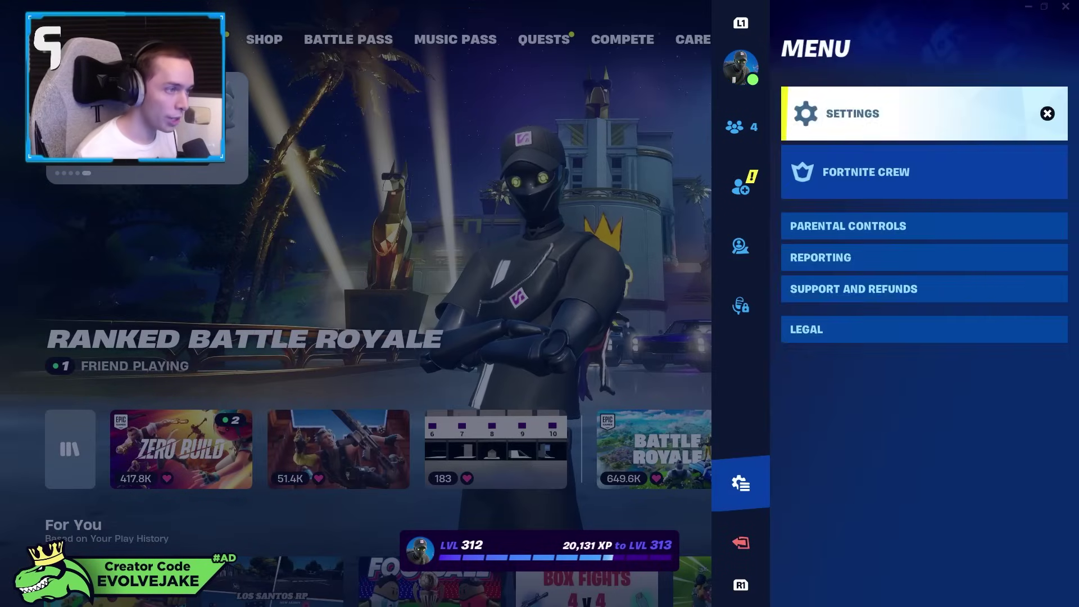
{"action": "key", "text": "Return"}
- Review the video settings, covering Rendering Mode, graphics, graphics quality and the advanced graphics options
{"action": "key", "text": "Down"}
{"action": "key", "text": "Down"}
{"action": "key", "text": "Down"}
{"action": "key", "text": "Down"}
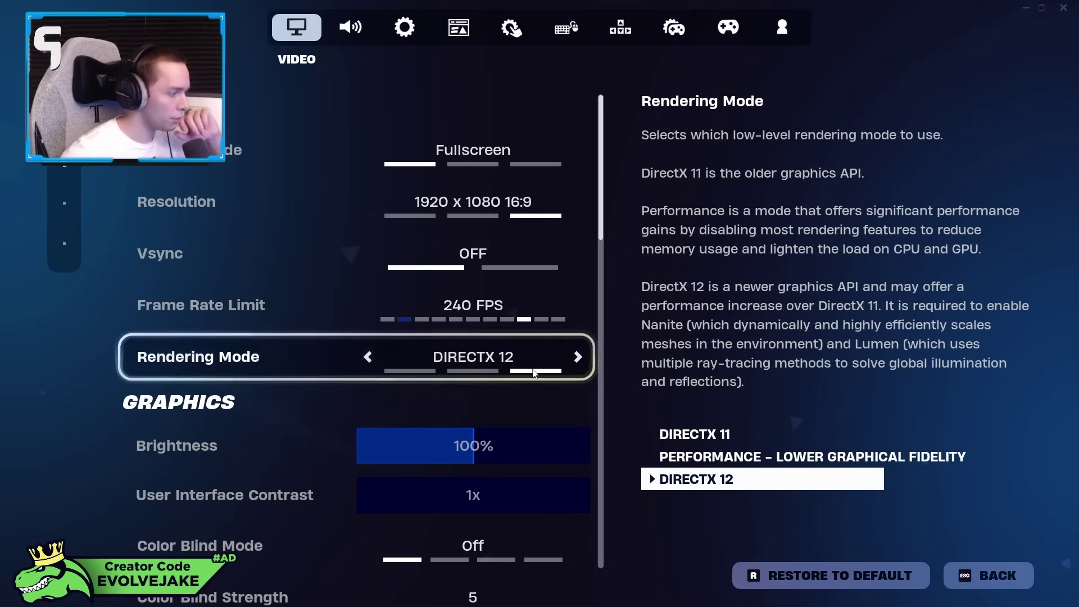
{"action": "scroll", "coordinate": [519, 355], "scroll_direction": "down", "scroll_amount": 8}
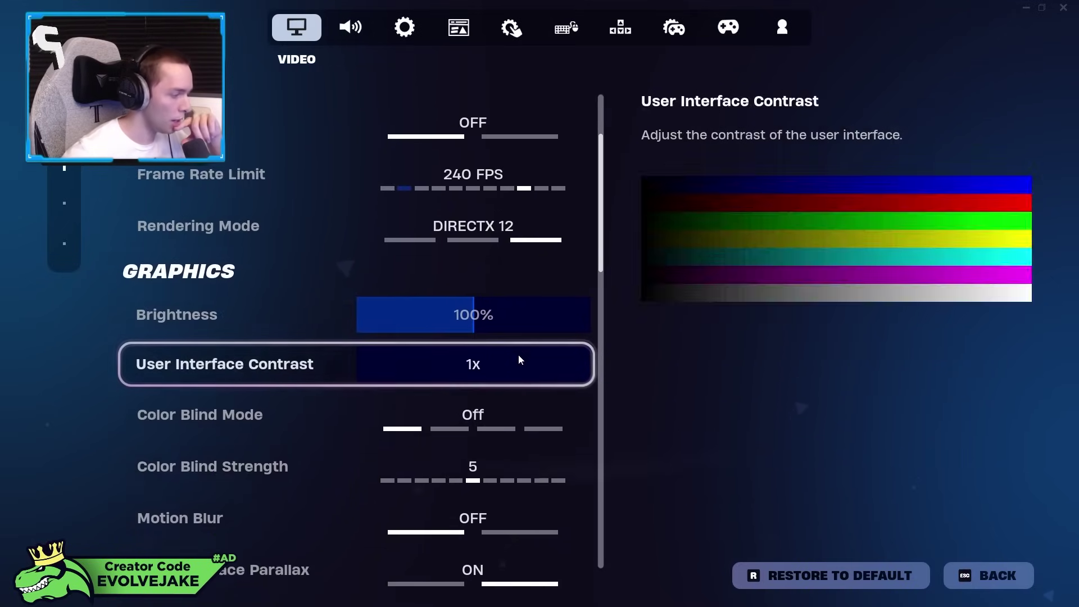
{"action": "scroll", "coordinate": [519, 357], "scroll_direction": "down", "scroll_amount": 9}
{"action": "scroll", "coordinate": [518, 354], "scroll_direction": "down", "scroll_amount": 7}
{"action": "scroll", "coordinate": [520, 354], "scroll_direction": "down", "scroll_amount": 1}
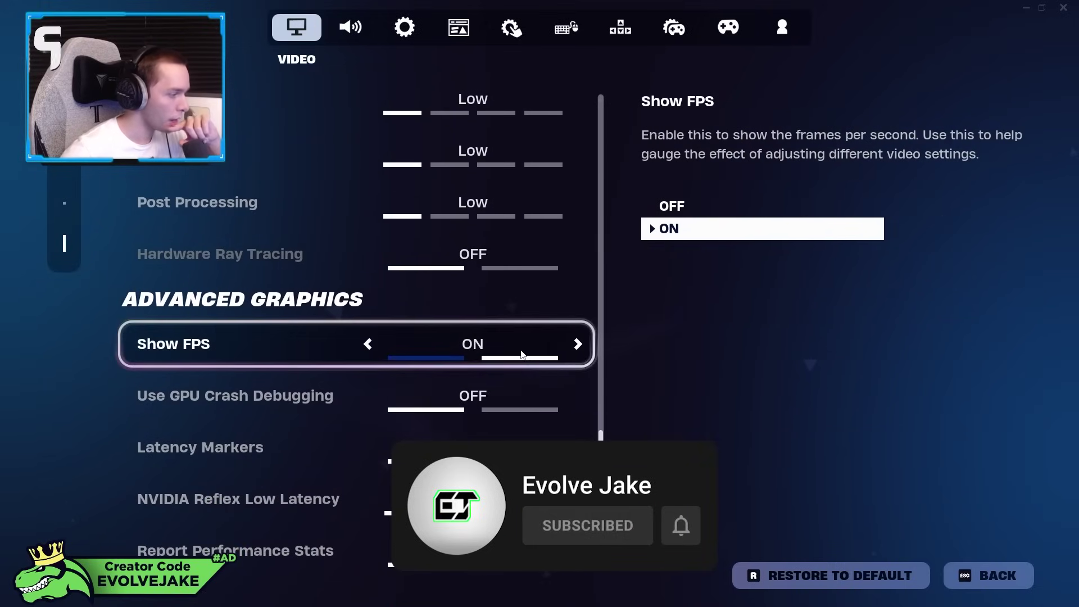
{"action": "scroll", "coordinate": [388, 342], "scroll_direction": "up", "scroll_amount": 15}
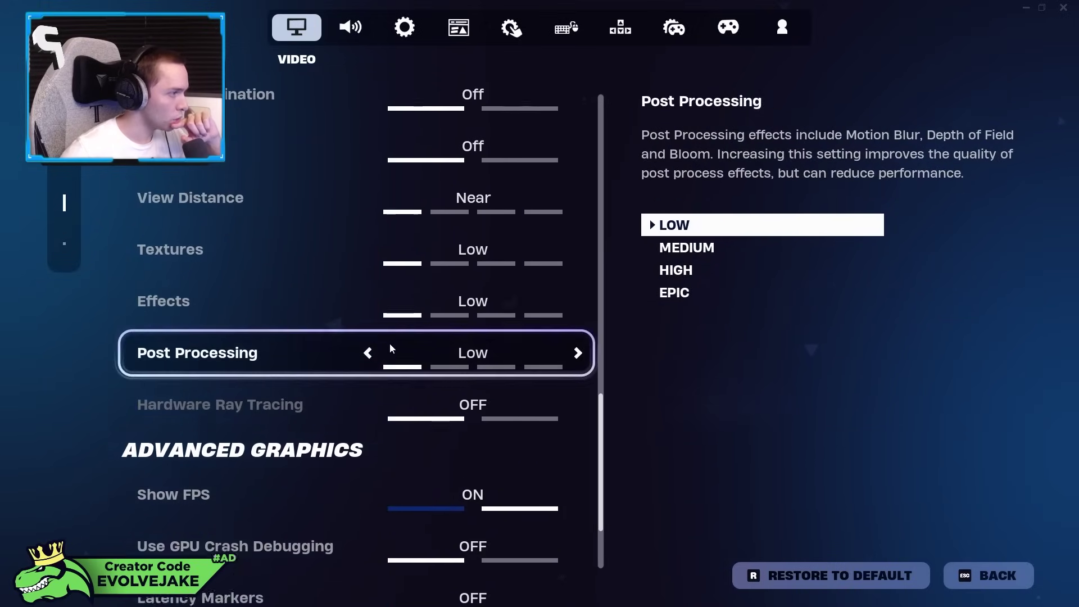
{"action": "scroll", "coordinate": [383, 335], "scroll_direction": "up", "scroll_amount": 2}
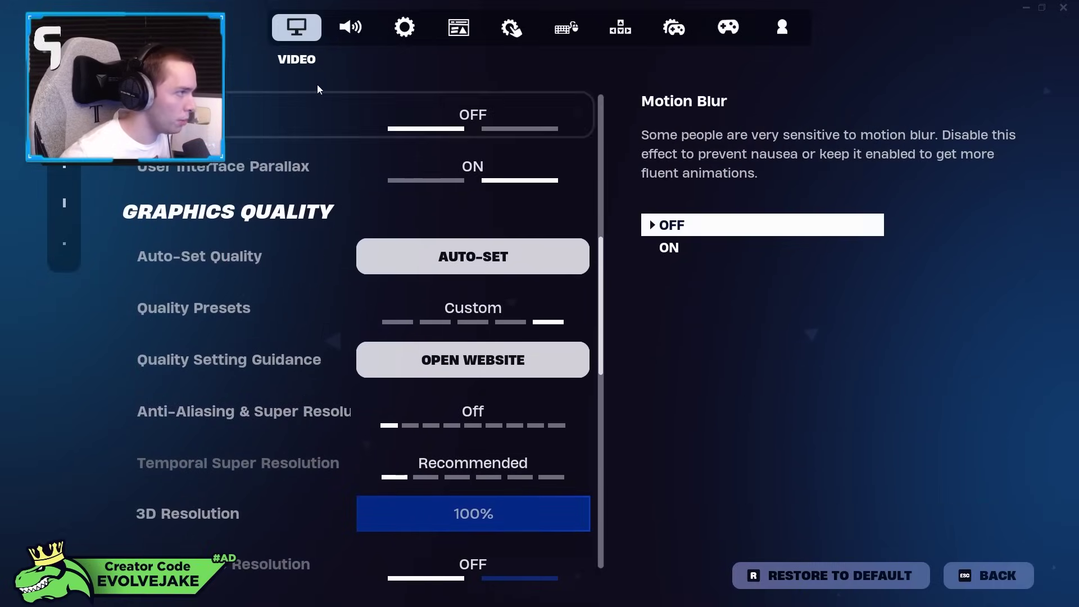
- Review the audio settings, covering volume levels, sound options, voice chat and Licensed Audio
{"action": "left_click", "coordinate": [350, 27]}
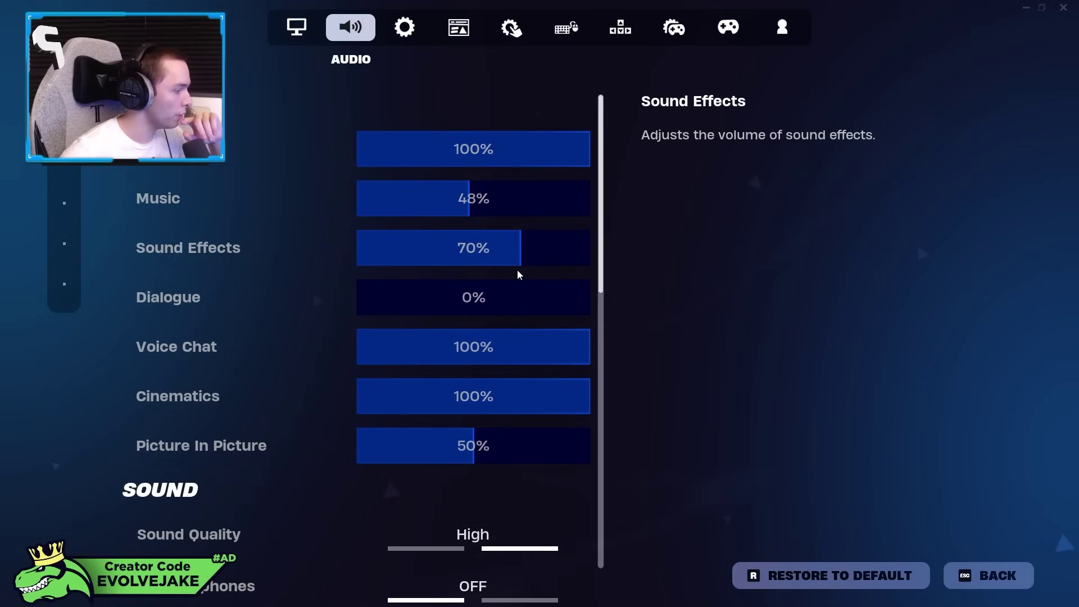
{"action": "scroll", "coordinate": [472, 255], "scroll_direction": "down", "scroll_amount": 2}
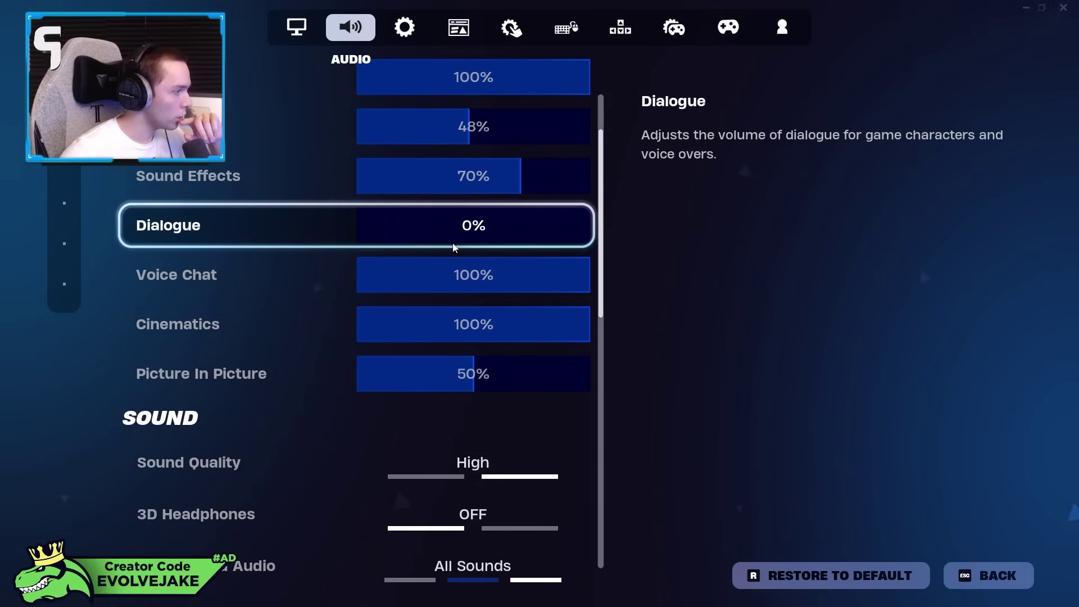
{"action": "scroll", "coordinate": [464, 255], "scroll_direction": "down", "scroll_amount": 1}
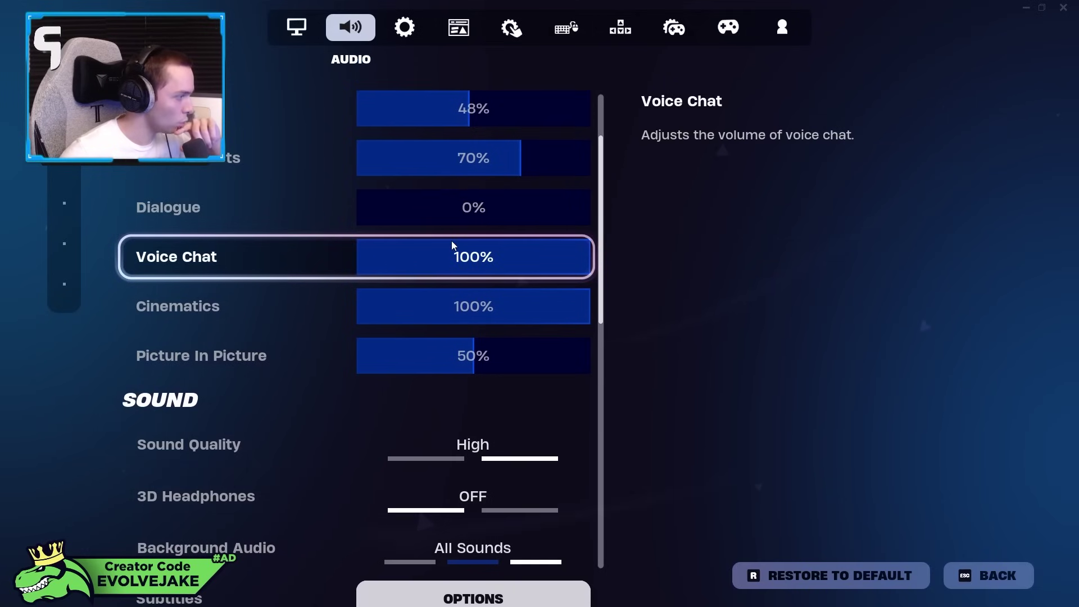
{"action": "scroll", "coordinate": [450, 245], "scroll_direction": "down", "scroll_amount": 1}
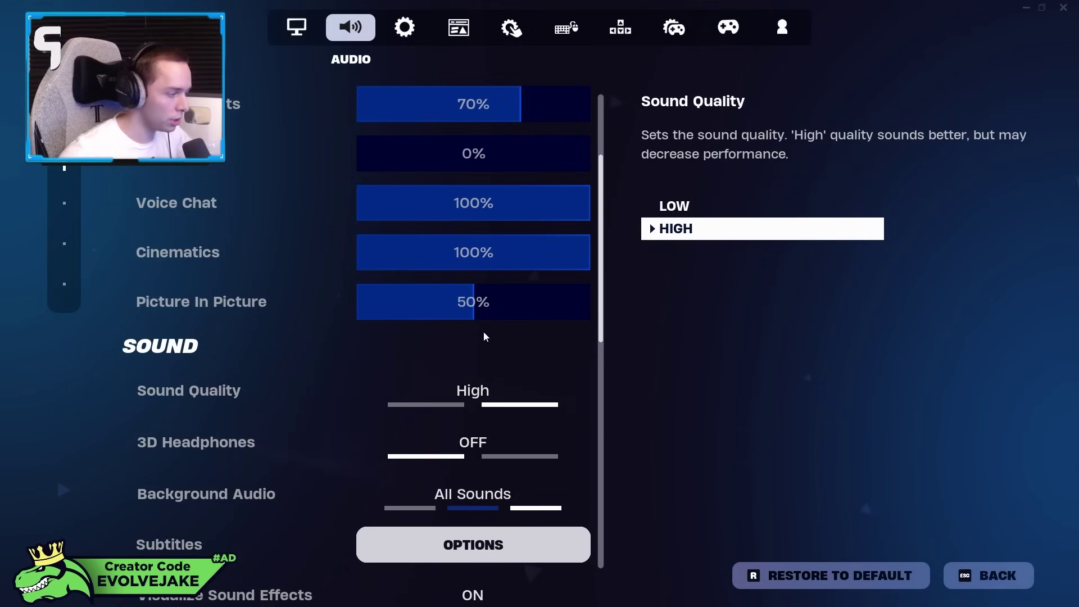
{"action": "scroll", "coordinate": [506, 360], "scroll_direction": "down", "scroll_amount": 2}
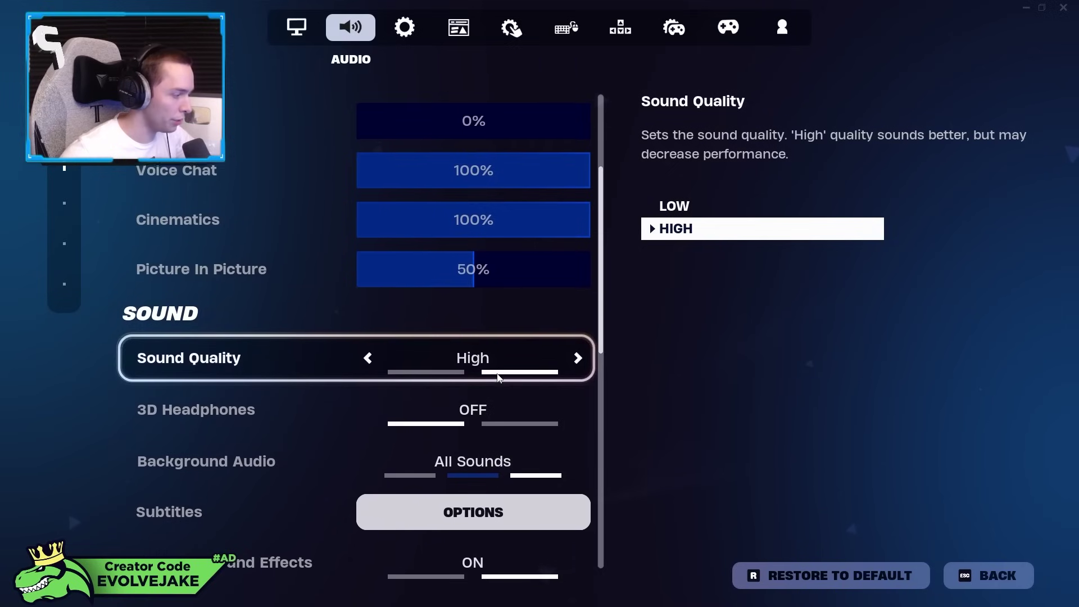
{"action": "scroll", "coordinate": [483, 365], "scroll_direction": "down", "scroll_amount": 2}
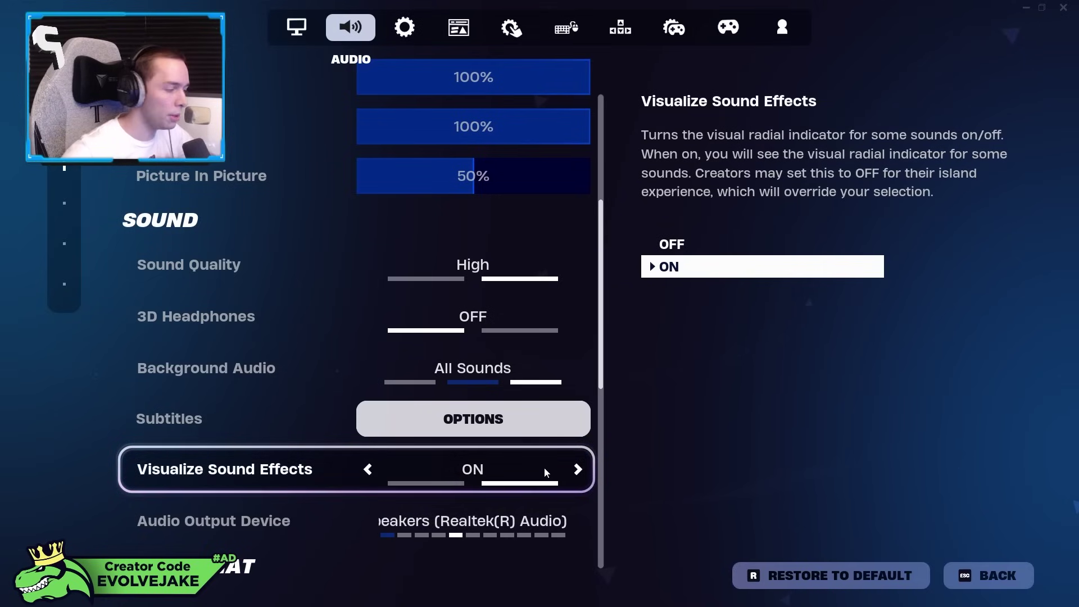
{"action": "scroll", "coordinate": [466, 394], "scroll_direction": "down", "scroll_amount": 4}
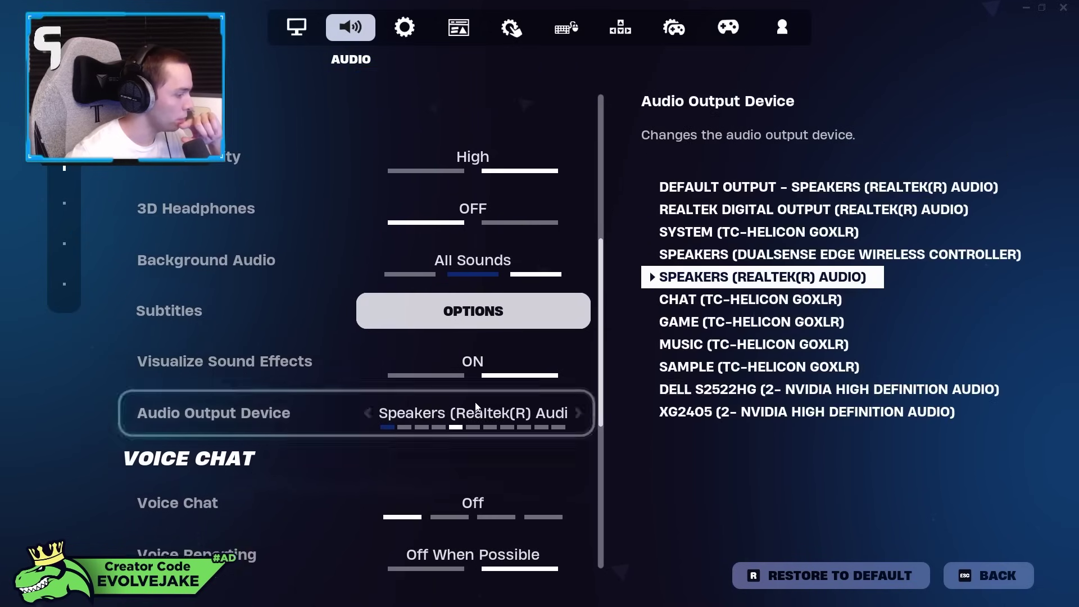
{"action": "scroll", "coordinate": [434, 333], "scroll_direction": "down", "scroll_amount": 4}
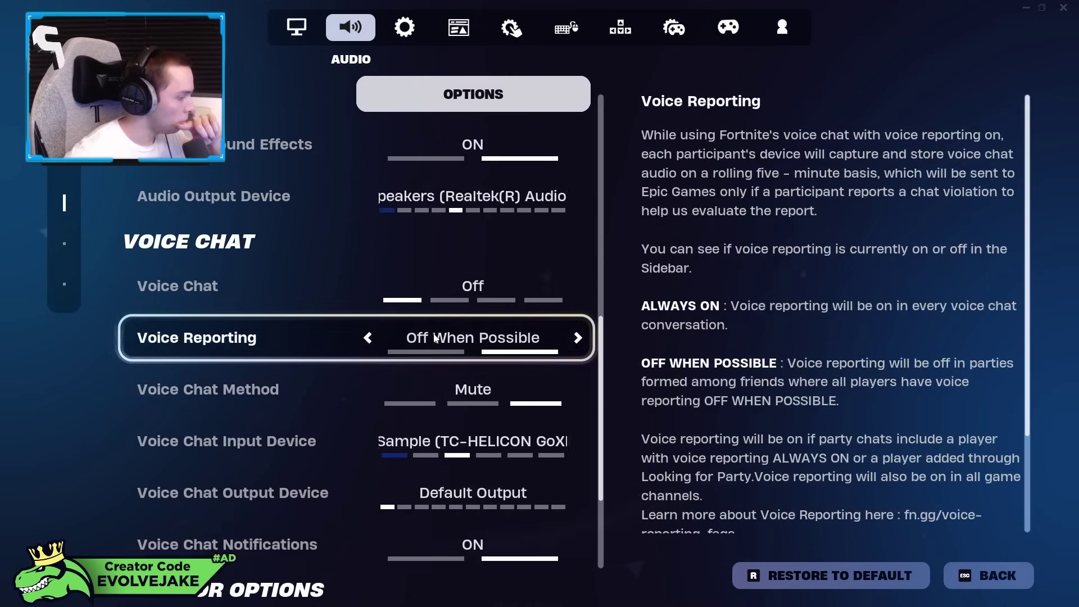
{"action": "scroll", "coordinate": [425, 324], "scroll_direction": "down", "scroll_amount": 2}
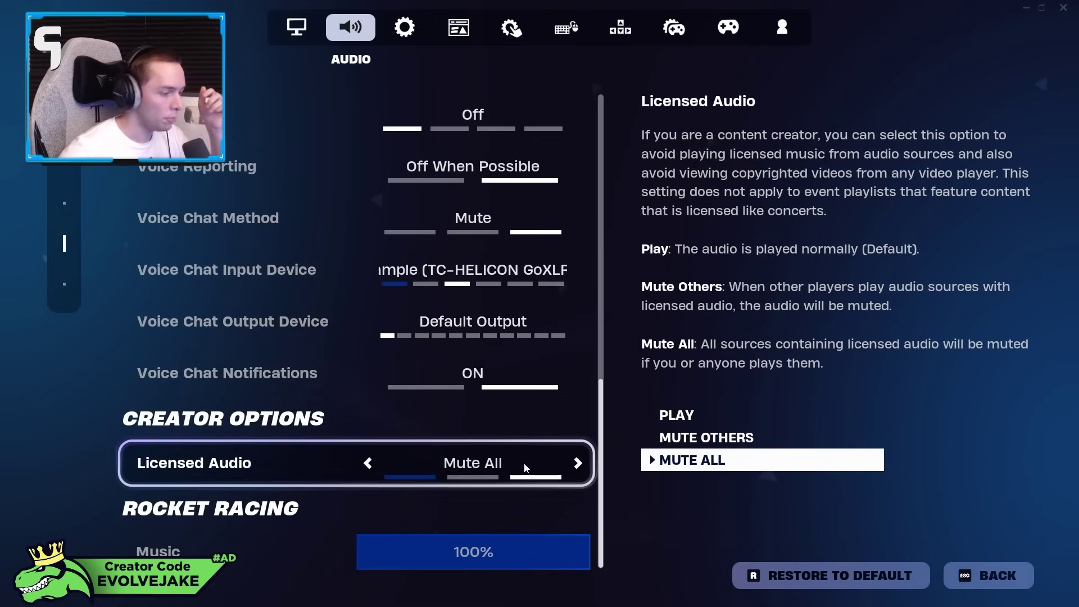
- Review the game settings for language and region, movement and combat, including Auto Open Doors, Hurdle Activation and Mark Danger When Targeting
{"action": "left_click", "coordinate": [405, 27]}
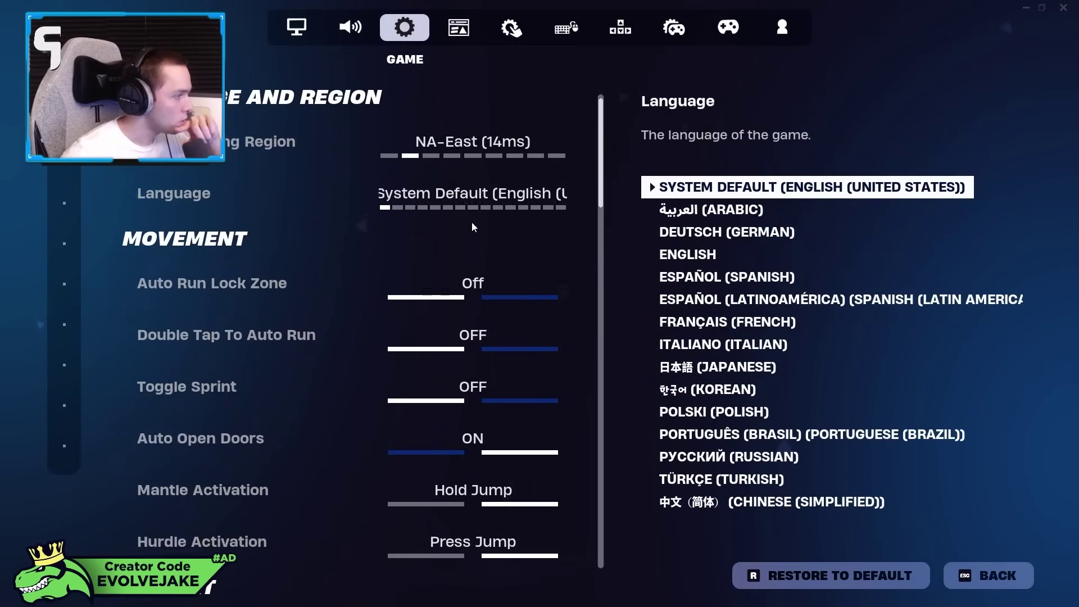
{"action": "scroll", "coordinate": [471, 221], "scroll_direction": "down", "scroll_amount": 1}
{"action": "scroll", "coordinate": [486, 245], "scroll_direction": "down", "scroll_amount": 1}
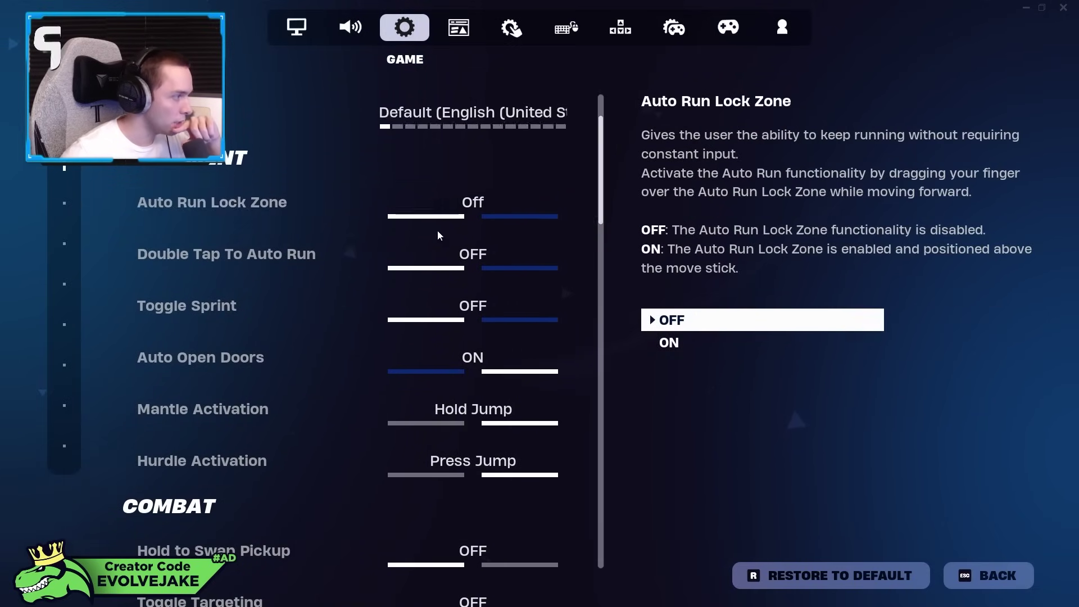
{"action": "scroll", "coordinate": [436, 232], "scroll_direction": "down", "scroll_amount": 1}
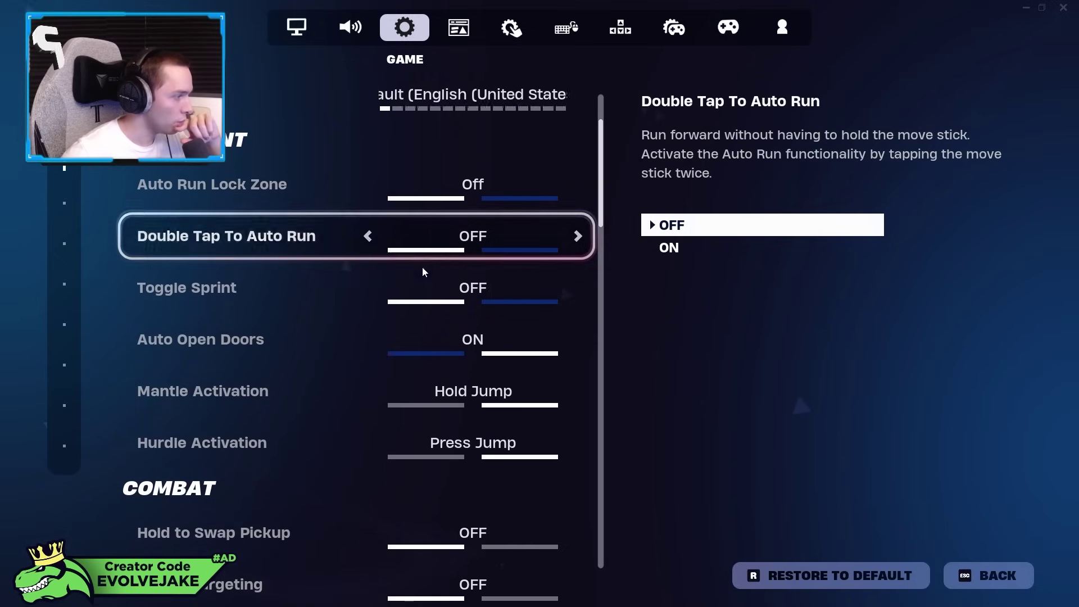
{"action": "scroll", "coordinate": [416, 284], "scroll_direction": "down", "scroll_amount": 1}
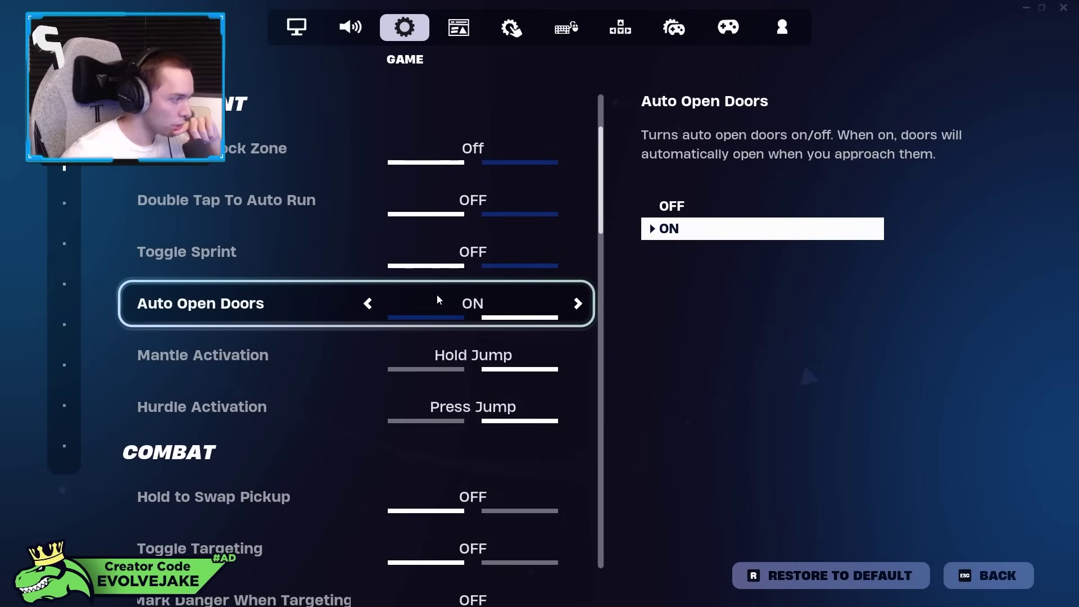
{"action": "scroll", "coordinate": [435, 302], "scroll_direction": "down", "scroll_amount": 1}
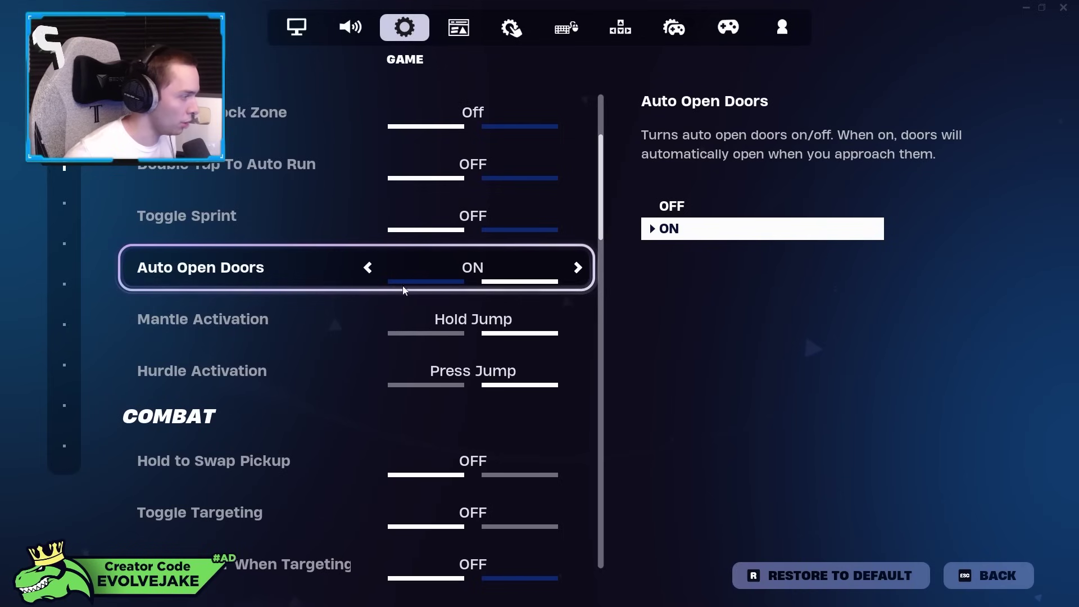
{"action": "scroll", "coordinate": [439, 328], "scroll_direction": "down", "scroll_amount": 1}
{"action": "scroll", "coordinate": [420, 362], "scroll_direction": "down", "scroll_amount": 1}
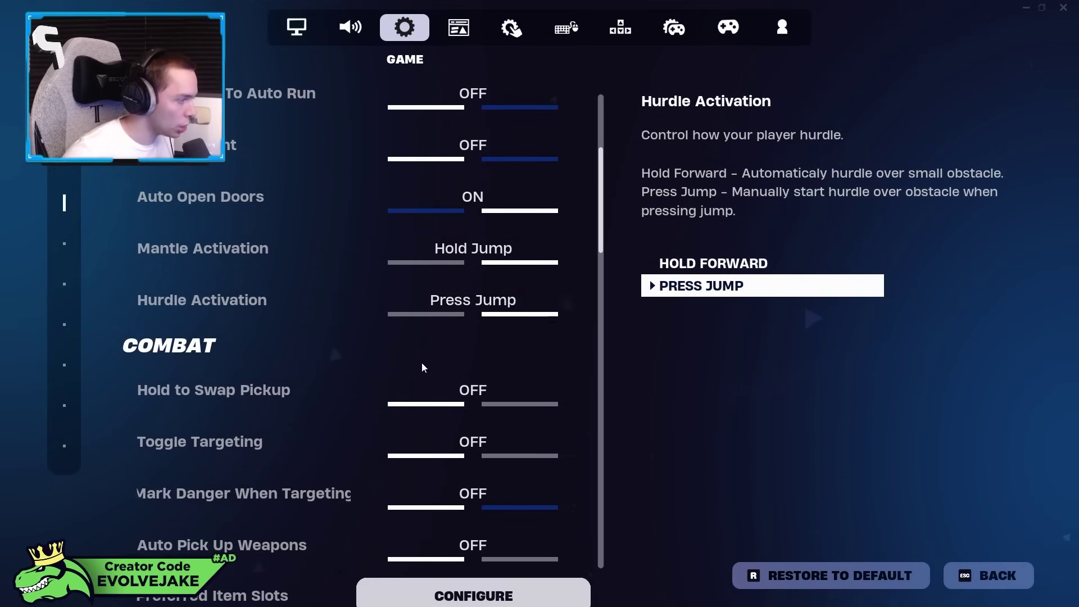
{"action": "scroll", "coordinate": [444, 403], "scroll_direction": "down", "scroll_amount": 2}
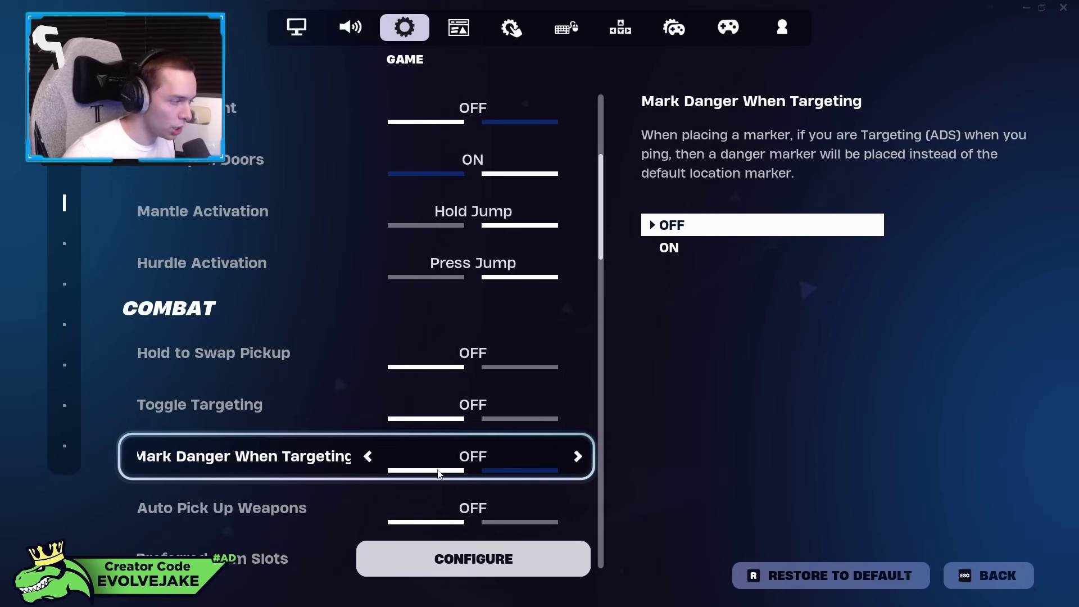
- Examine the loadout slot assignments in the Preferred Item Slots configuration and return to the game settings
{"action": "scroll", "coordinate": [419, 482], "scroll_direction": "down", "scroll_amount": 2}
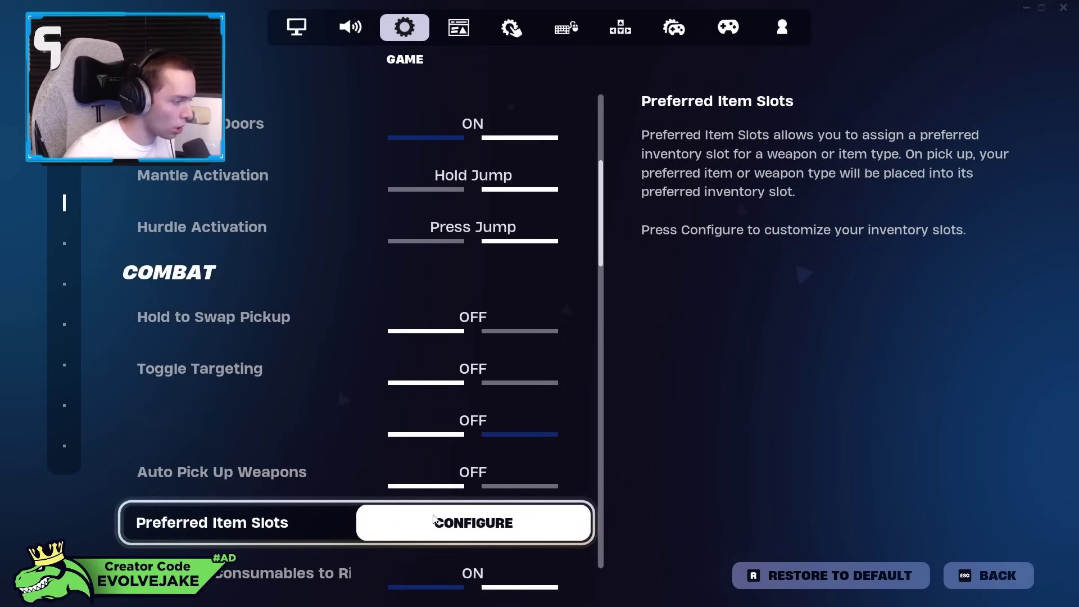
{"action": "left_click", "coordinate": [434, 521]}
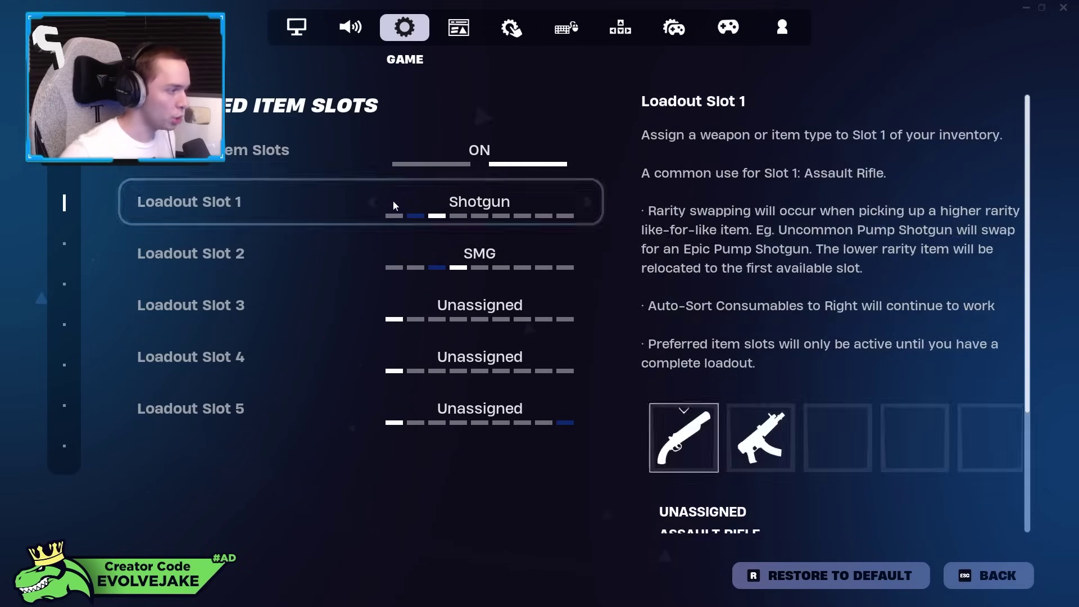
{"action": "left_click", "coordinate": [989, 574]}
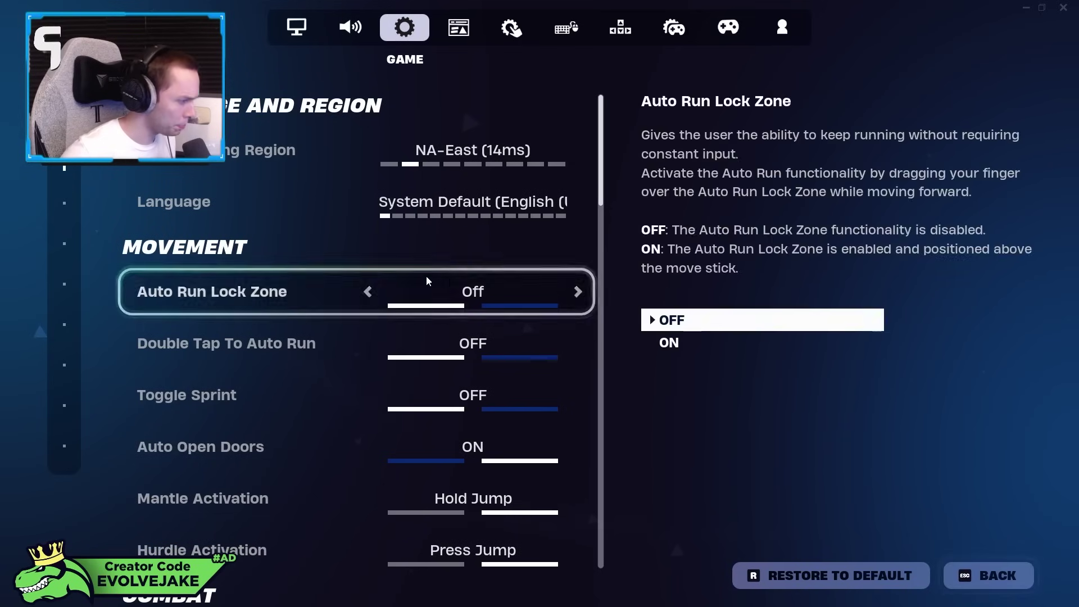
- Review Auto Sort Consumables to Right, the building options and Contextual Tips in the game settings
{"action": "scroll", "coordinate": [427, 279], "scroll_direction": "down", "scroll_amount": 2}
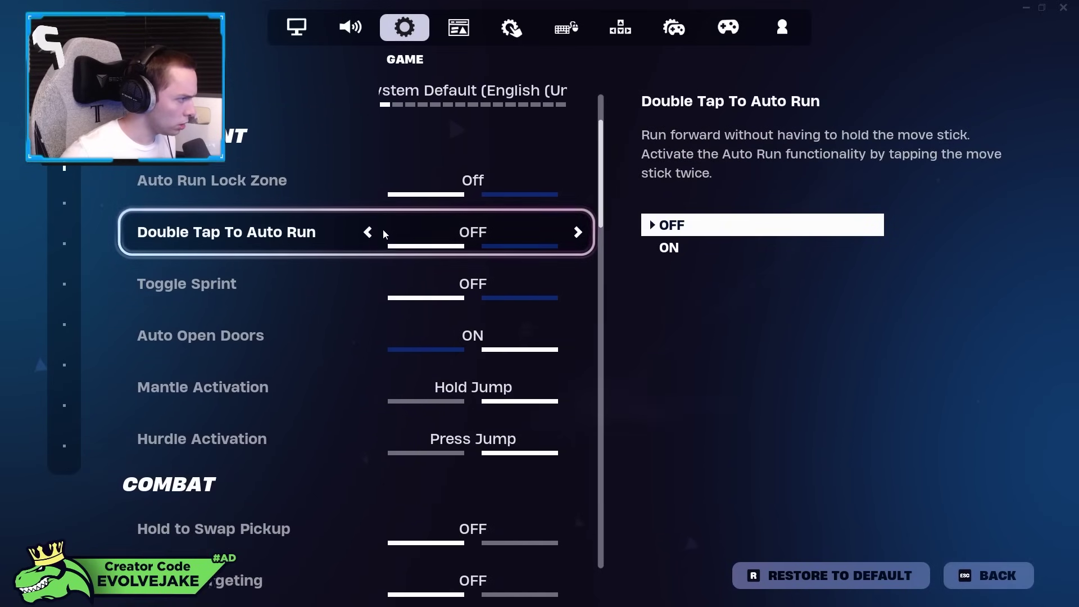
{"action": "scroll", "coordinate": [385, 248], "scroll_direction": "down", "scroll_amount": 4}
{"action": "scroll", "coordinate": [385, 264], "scroll_direction": "down", "scroll_amount": 3}
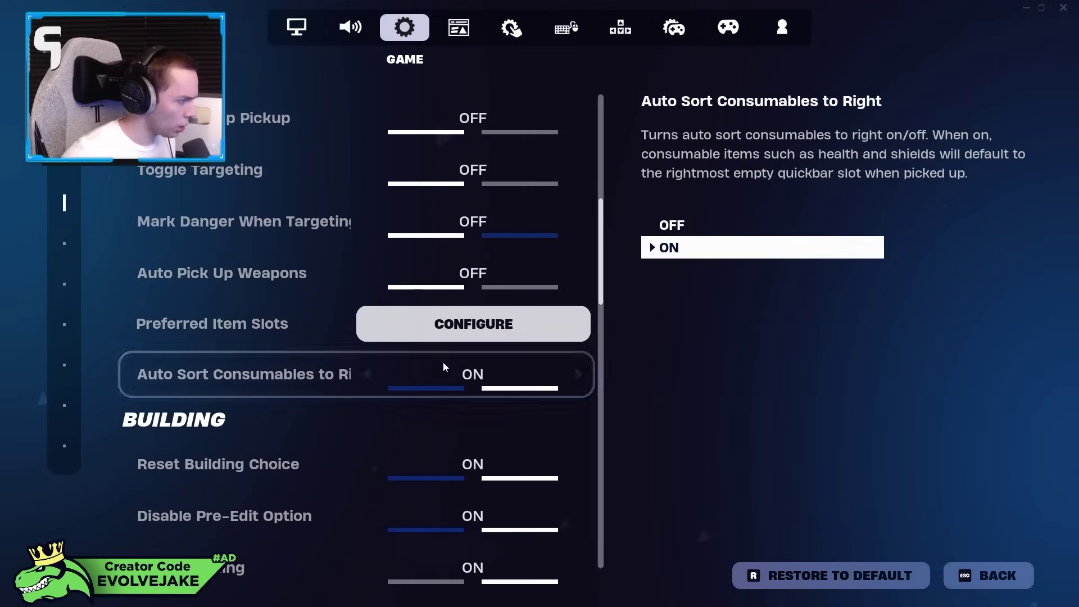
{"action": "scroll", "coordinate": [422, 354], "scroll_direction": "down", "scroll_amount": 3}
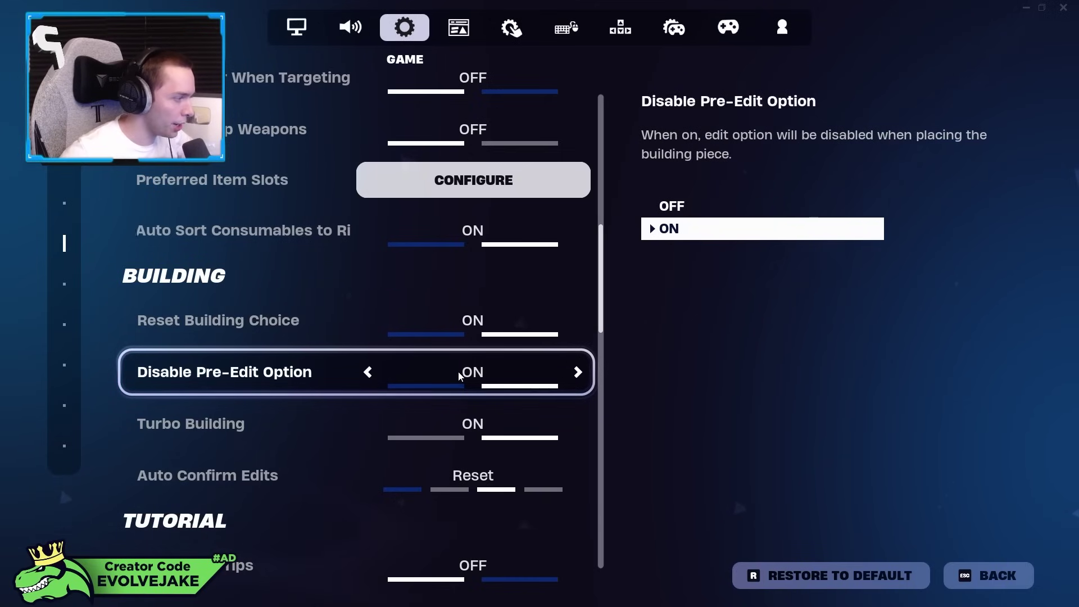
{"action": "scroll", "coordinate": [461, 404], "scroll_direction": "down", "scroll_amount": 1}
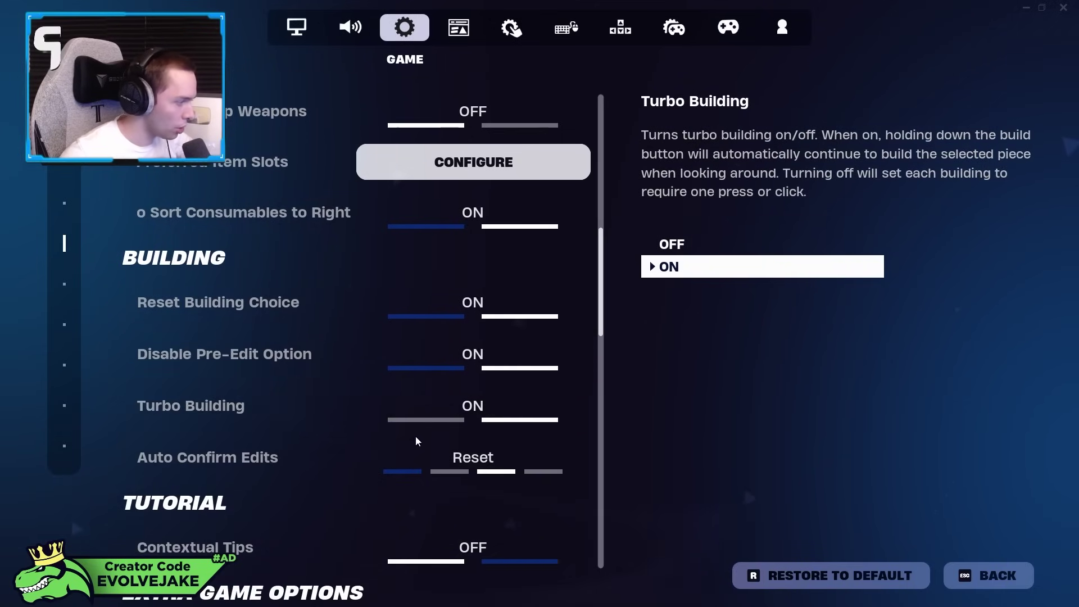
{"action": "scroll", "coordinate": [461, 450], "scroll_direction": "down", "scroll_amount": 3}
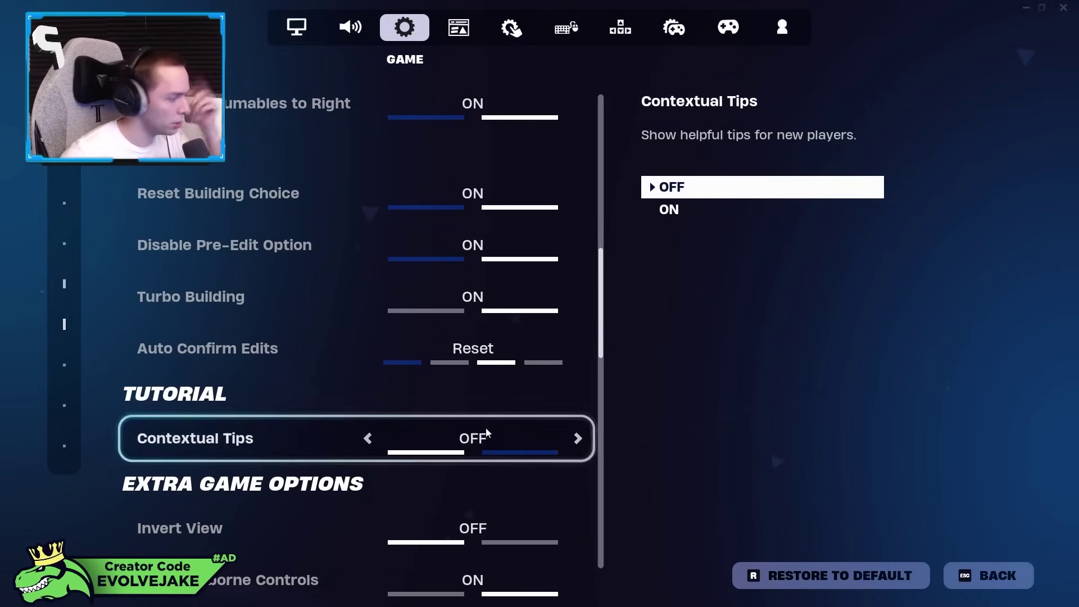
- Review the extra game options from Invert View through Maximum Field of View (FOV)
{"action": "scroll", "coordinate": [474, 417], "scroll_direction": "down", "scroll_amount": 2}
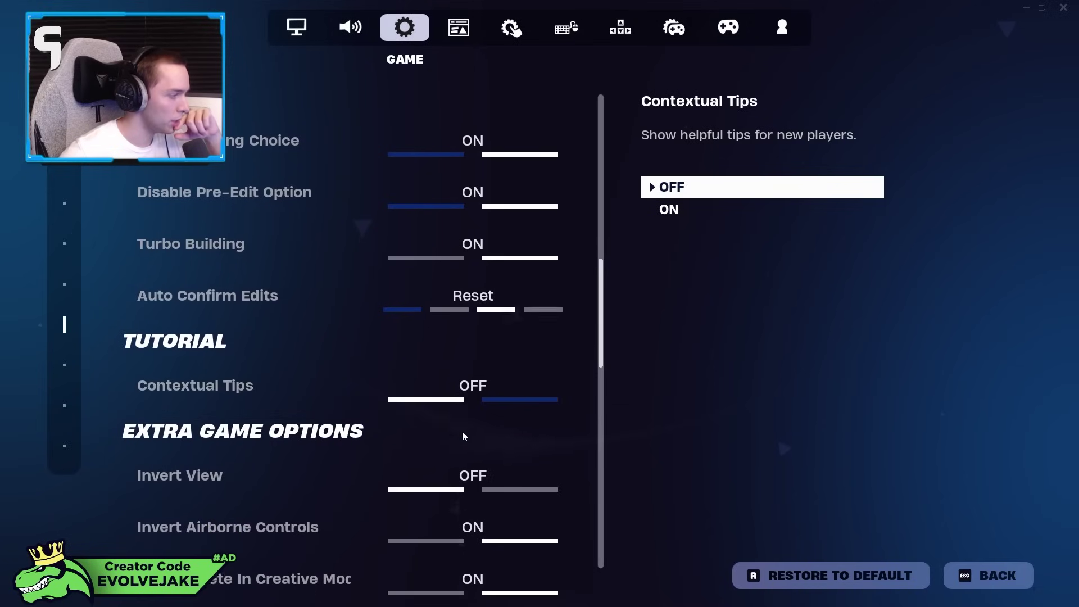
{"action": "scroll", "coordinate": [460, 430], "scroll_direction": "down", "scroll_amount": 4}
{"action": "scroll", "coordinate": [441, 398], "scroll_direction": "down", "scroll_amount": 2}
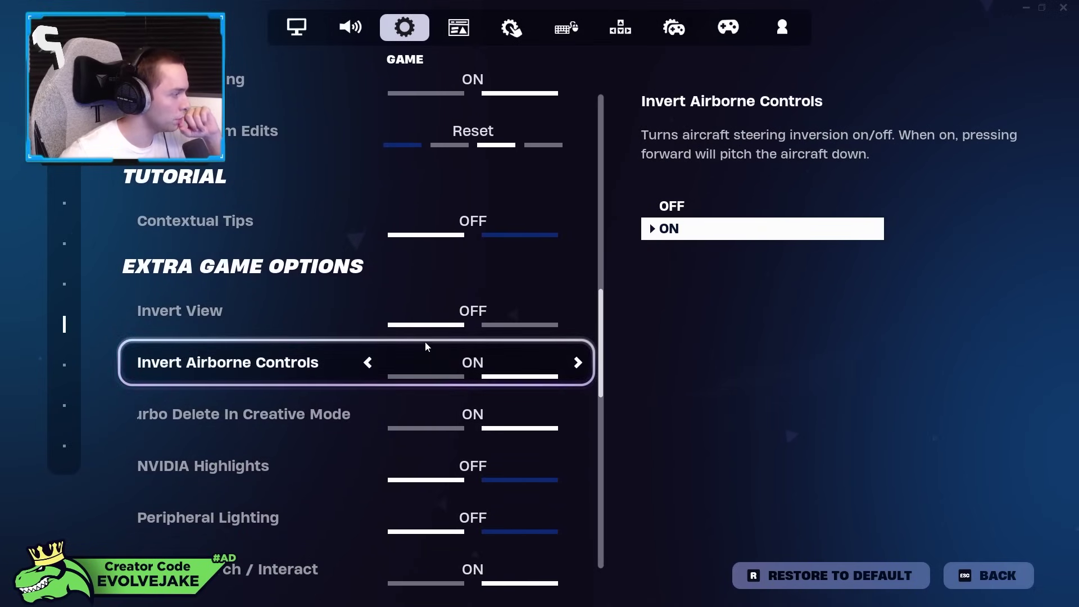
{"action": "scroll", "coordinate": [443, 275], "scroll_direction": "down", "scroll_amount": 2}
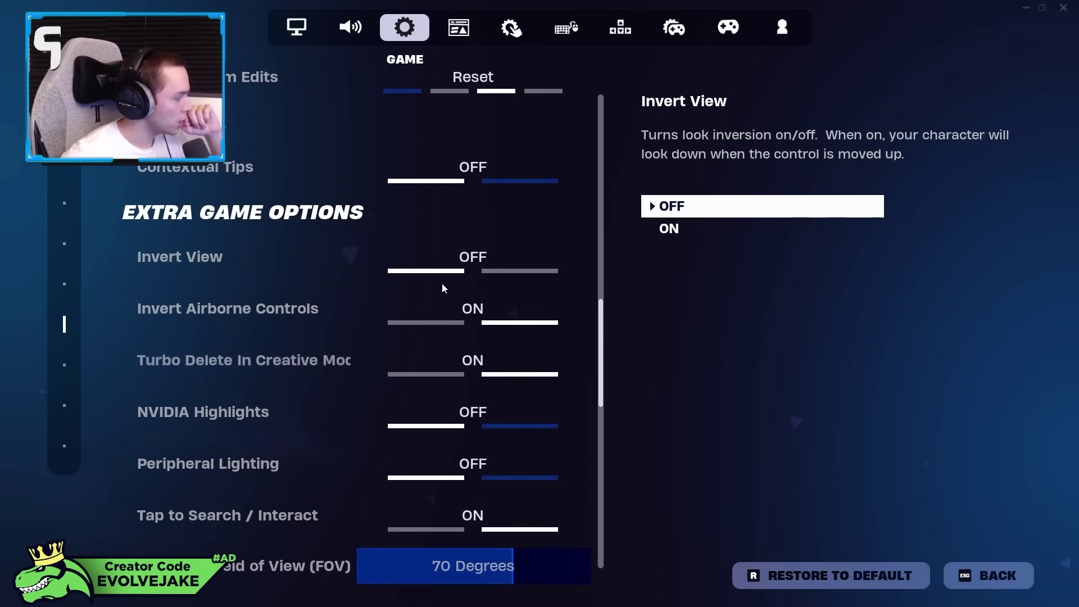
{"action": "scroll", "coordinate": [472, 469], "scroll_direction": "down", "scroll_amount": 1}
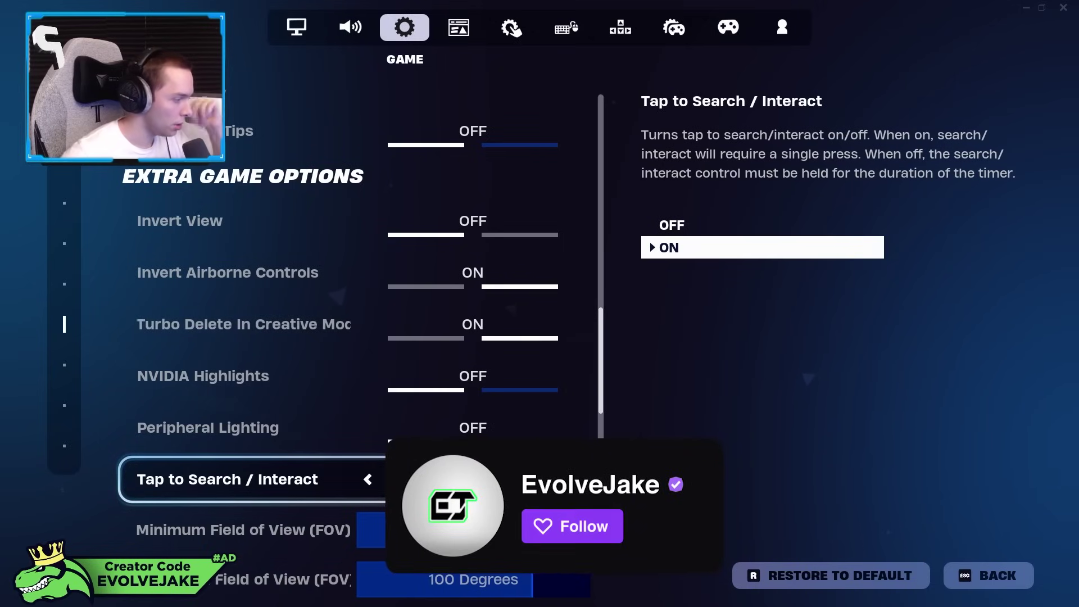
{"action": "key", "text": "Down"}
{"action": "key", "text": "Down"}
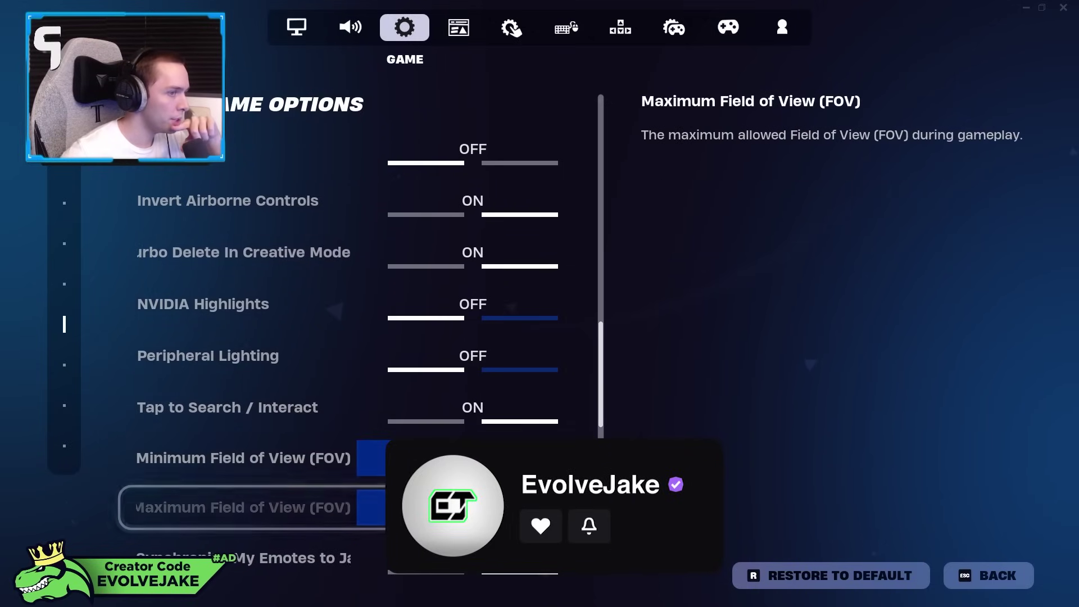
- Review the remaining game settings for Replays, Sleep Mode & Energy Saving and Rocket Racing
{"action": "key", "text": "Up"}
{"action": "scroll", "coordinate": [404, 494], "scroll_direction": "down", "scroll_amount": 1}
{"action": "scroll", "coordinate": [405, 494], "scroll_direction": "down", "scroll_amount": 5}
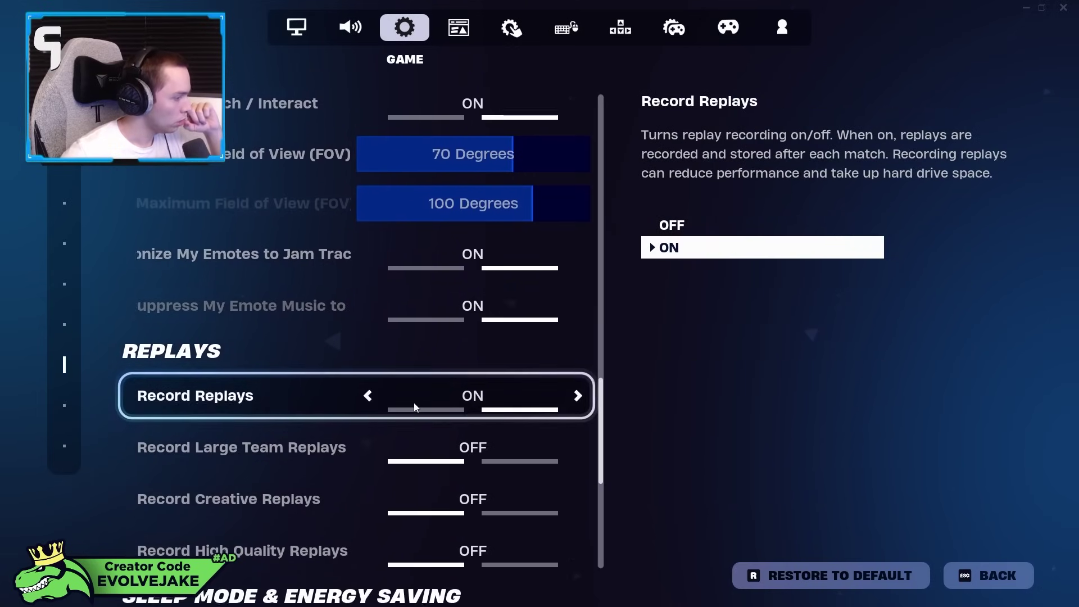
{"action": "scroll", "coordinate": [416, 394], "scroll_direction": "down", "scroll_amount": 1}
{"action": "scroll", "coordinate": [453, 460], "scroll_direction": "down", "scroll_amount": 2}
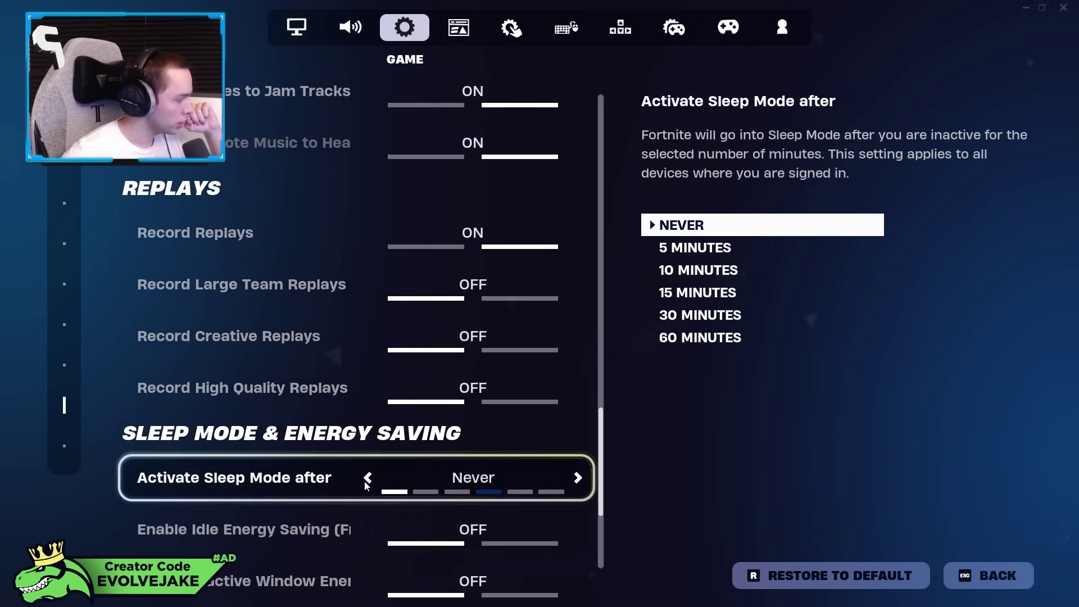
{"action": "scroll", "coordinate": [417, 469], "scroll_direction": "down", "scroll_amount": 1}
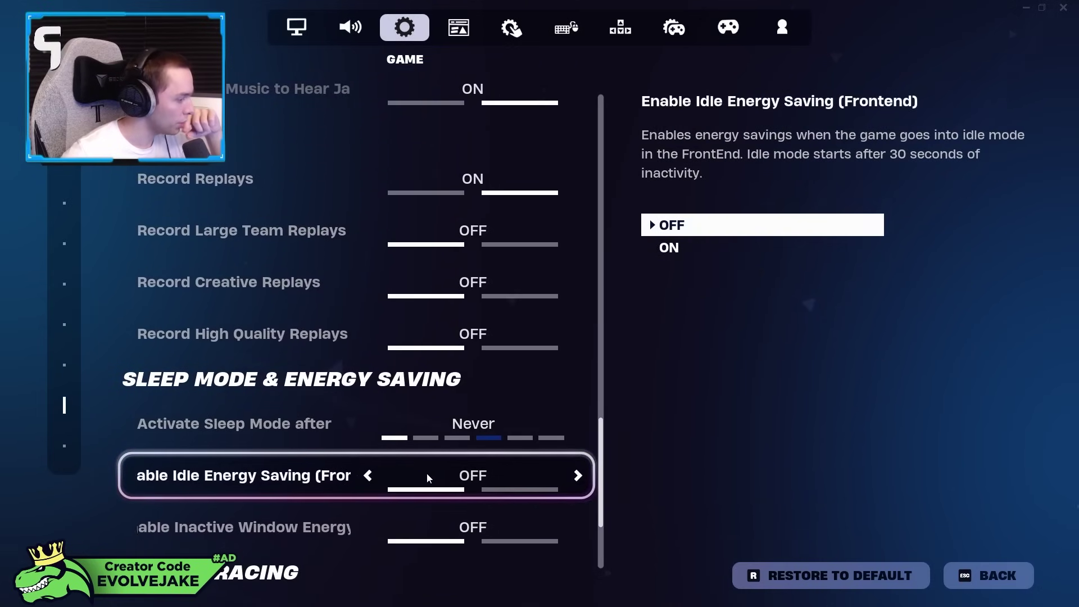
{"action": "scroll", "coordinate": [425, 453], "scroll_direction": "down", "scroll_amount": 1}
{"action": "scroll", "coordinate": [426, 455], "scroll_direction": "down", "scroll_amount": 3}
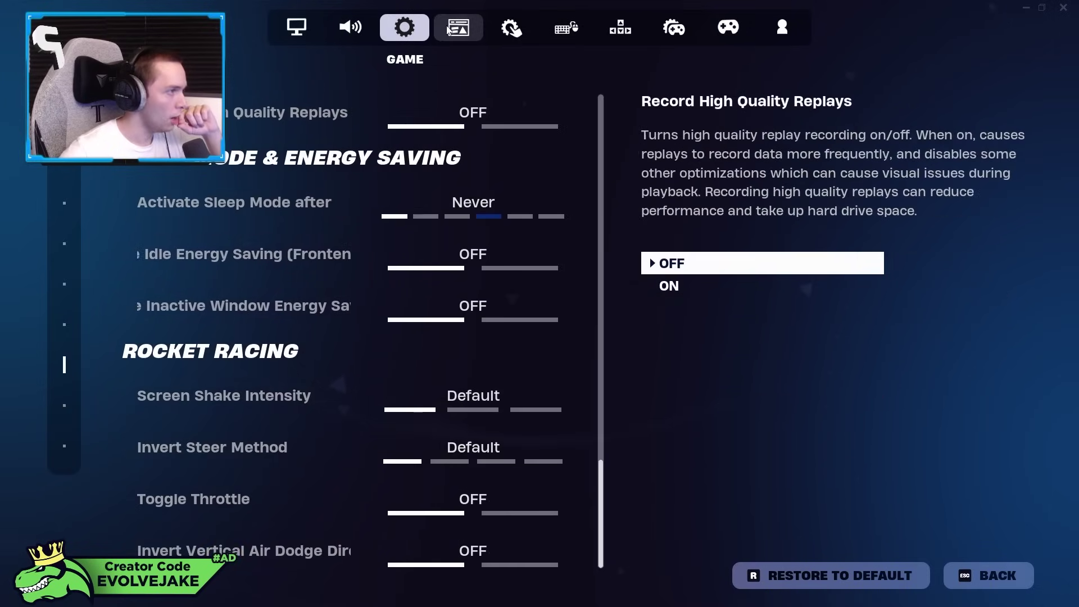
- Open the Game UI settings and review the reticle and damage feedback options and the HUD options through Quest Progress
{"action": "left_click", "coordinate": [450, 30]}
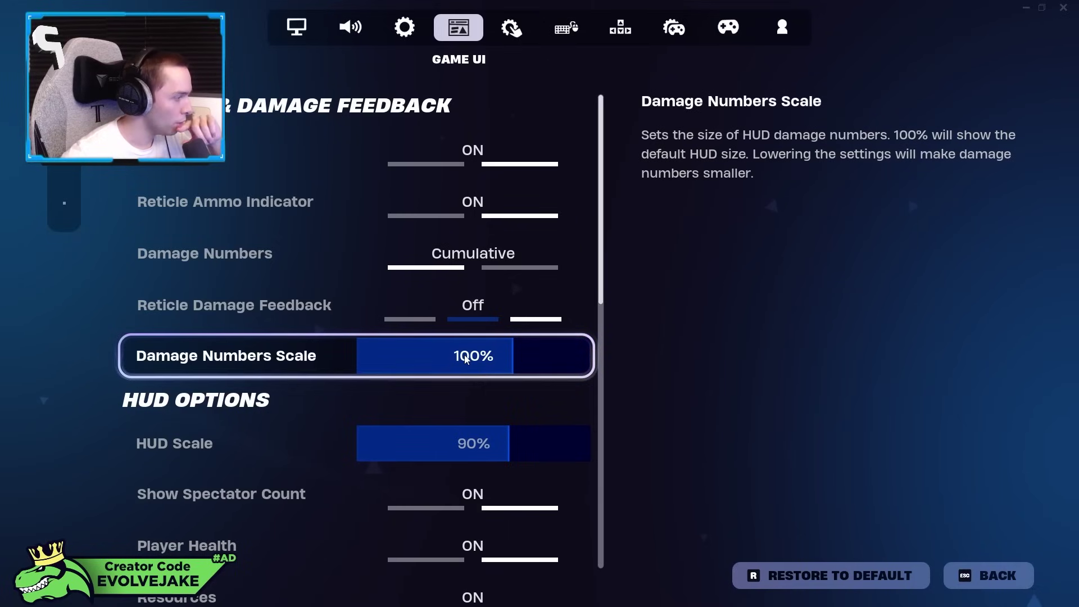
{"action": "scroll", "coordinate": [465, 360], "scroll_direction": "down", "scroll_amount": 5}
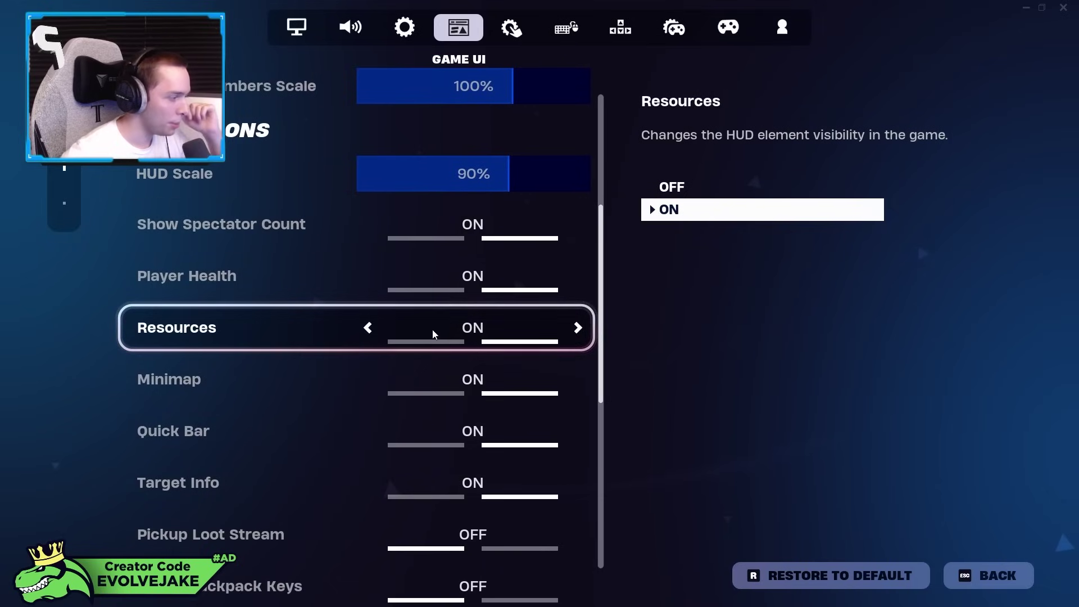
{"action": "scroll", "coordinate": [433, 329], "scroll_direction": "down", "scroll_amount": 2}
{"action": "scroll", "coordinate": [433, 330], "scroll_direction": "down", "scroll_amount": 4}
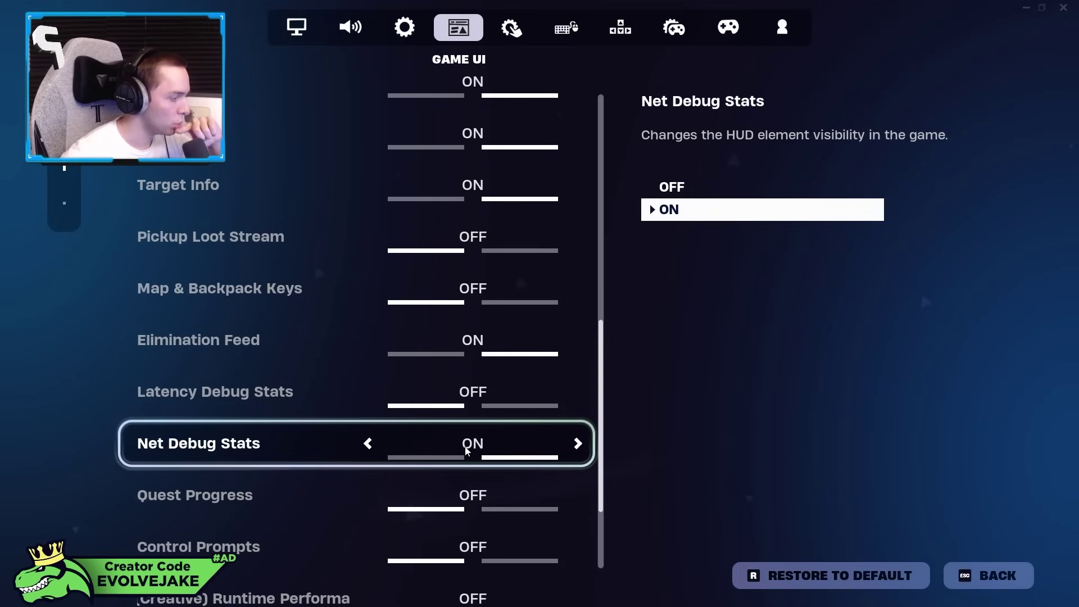
{"action": "scroll", "coordinate": [464, 446], "scroll_direction": "down", "scroll_amount": 1}
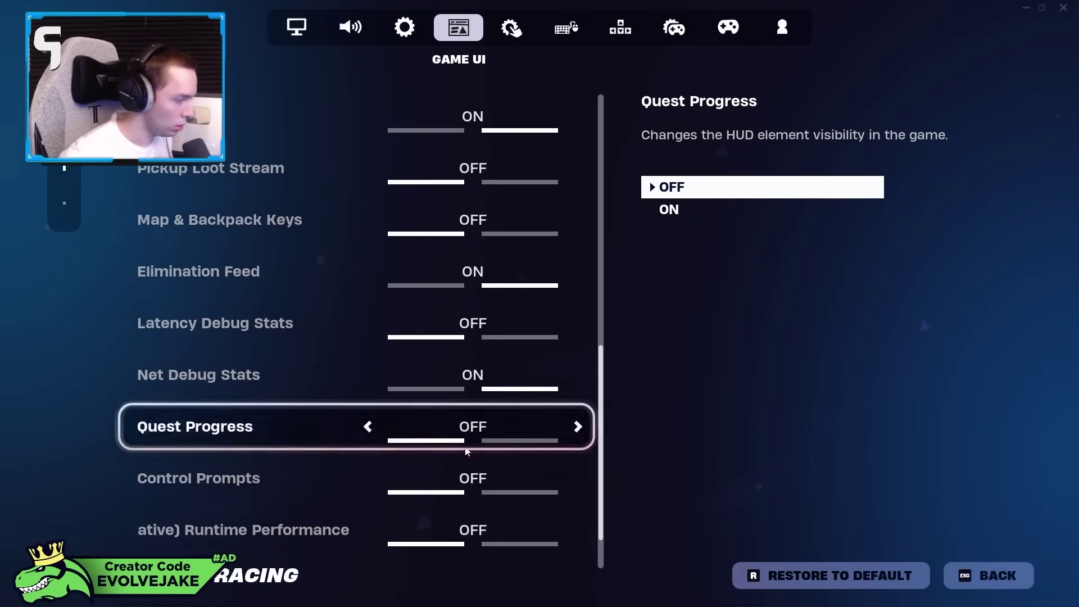
- Recheck the HUD element visibility options from Resources onward, ending with Rocket Racing's Icon Only Nameplates
{"action": "scroll", "coordinate": [464, 446], "scroll_direction": "up", "scroll_amount": 3}
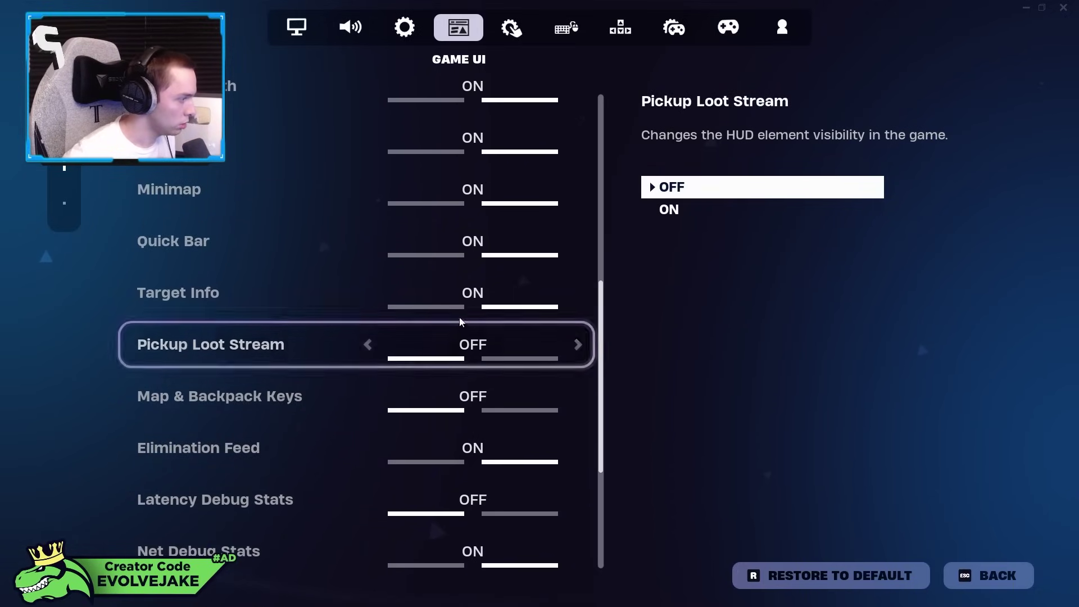
{"action": "scroll", "coordinate": [460, 317], "scroll_direction": "up", "scroll_amount": 3}
{"action": "scroll", "coordinate": [468, 269], "scroll_direction": "down", "scroll_amount": 3}
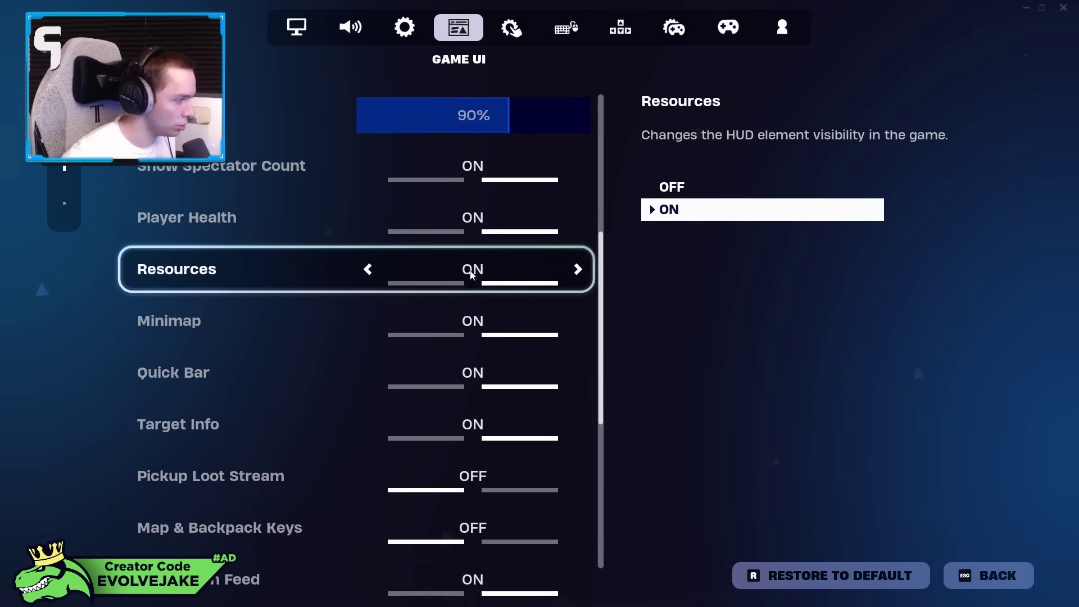
{"action": "scroll", "coordinate": [469, 275], "scroll_direction": "down", "scroll_amount": 4}
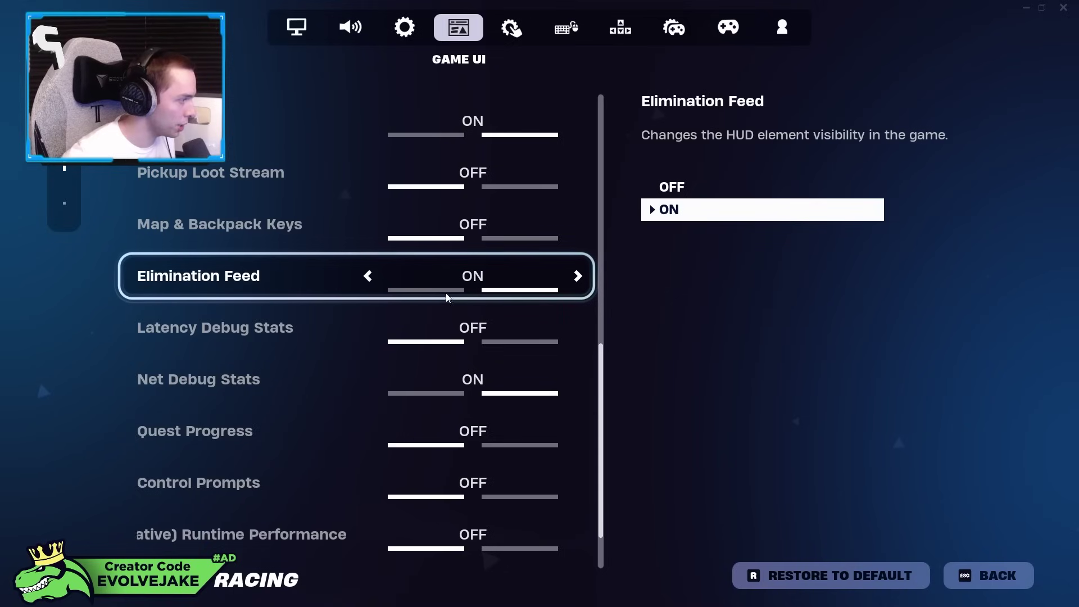
{"action": "scroll", "coordinate": [444, 321], "scroll_direction": "down", "scroll_amount": 2}
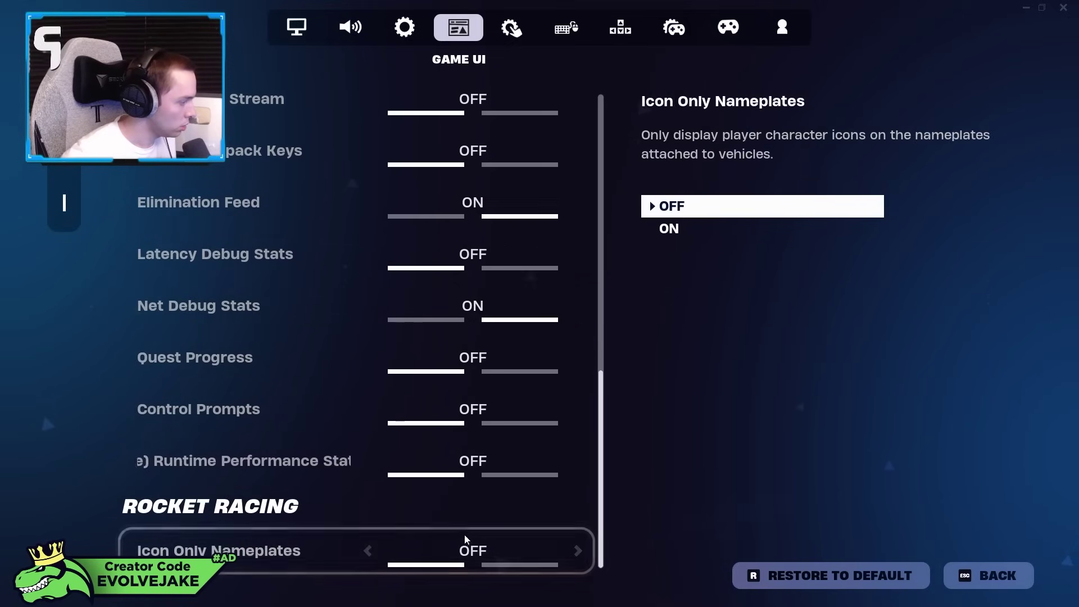
- Look over the Touch and Motion, Mouse and Keyboard, and Keyboard Controls settings in turn
{"action": "left_click", "coordinate": [533, 32]}
{"action": "scroll", "coordinate": [440, 178], "scroll_direction": "up", "scroll_amount": 2}
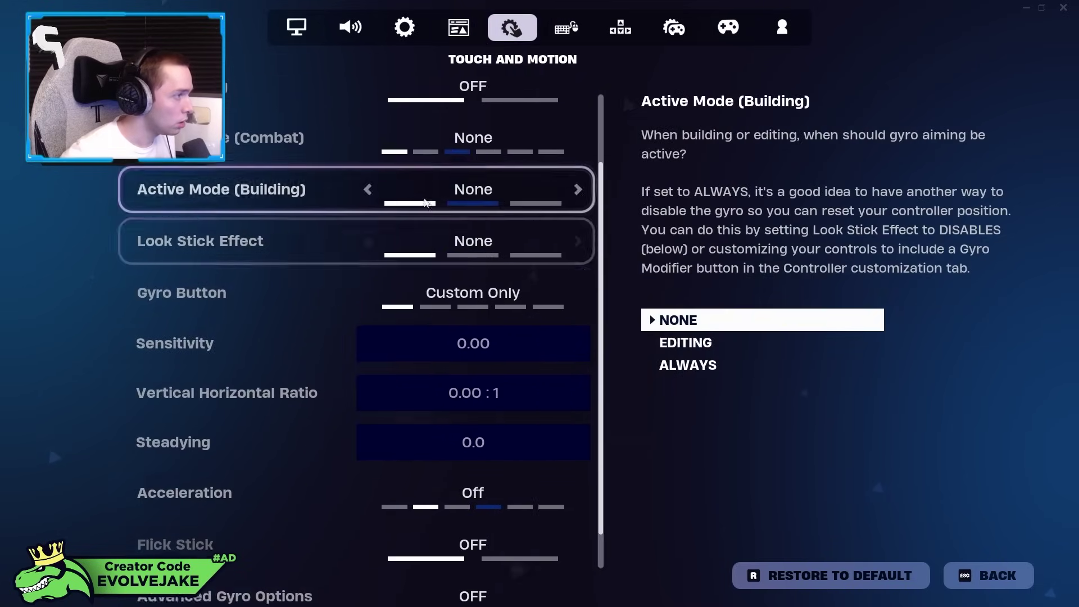
{"action": "left_click", "coordinate": [567, 33]}
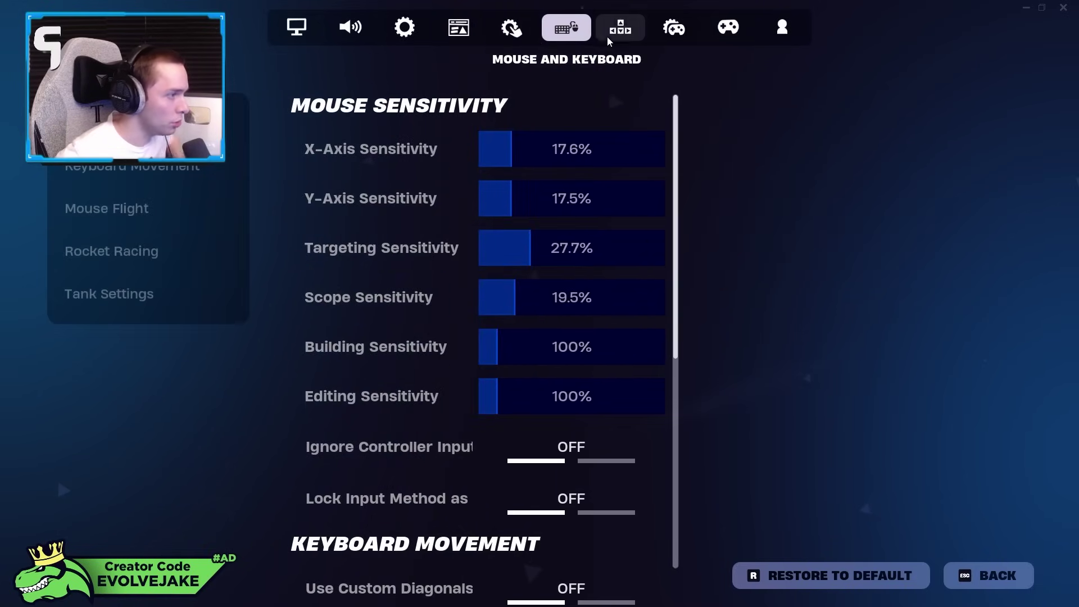
{"action": "left_click", "coordinate": [621, 30]}
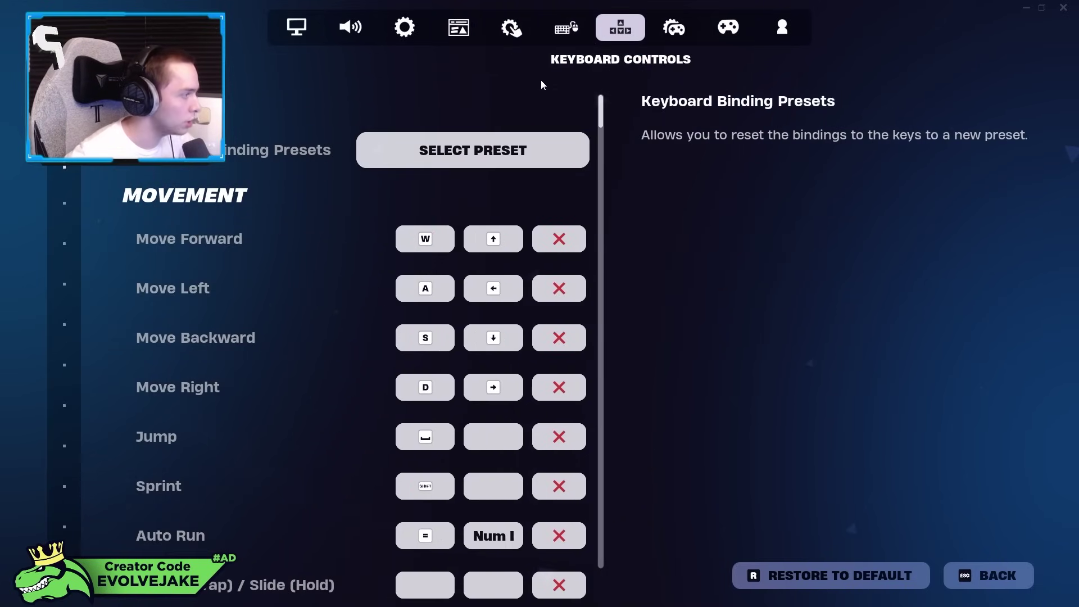
- Open the Controller settings and review the hold times, camera reset, Vibration and Quick Weapon options
{"action": "left_click", "coordinate": [673, 29]}
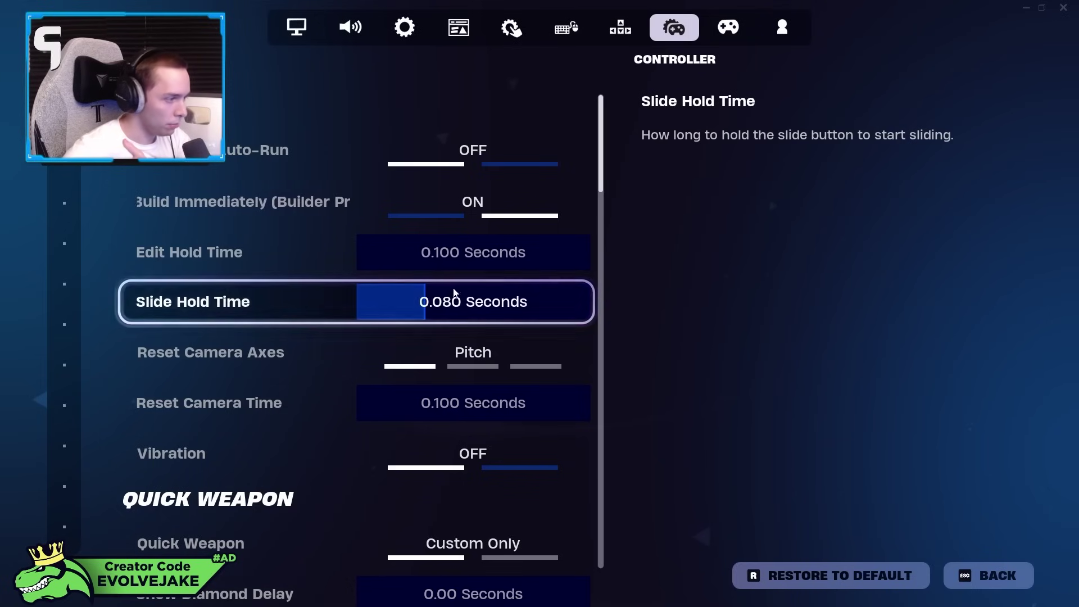
{"action": "scroll", "coordinate": [440, 315], "scroll_direction": "down", "scroll_amount": 1}
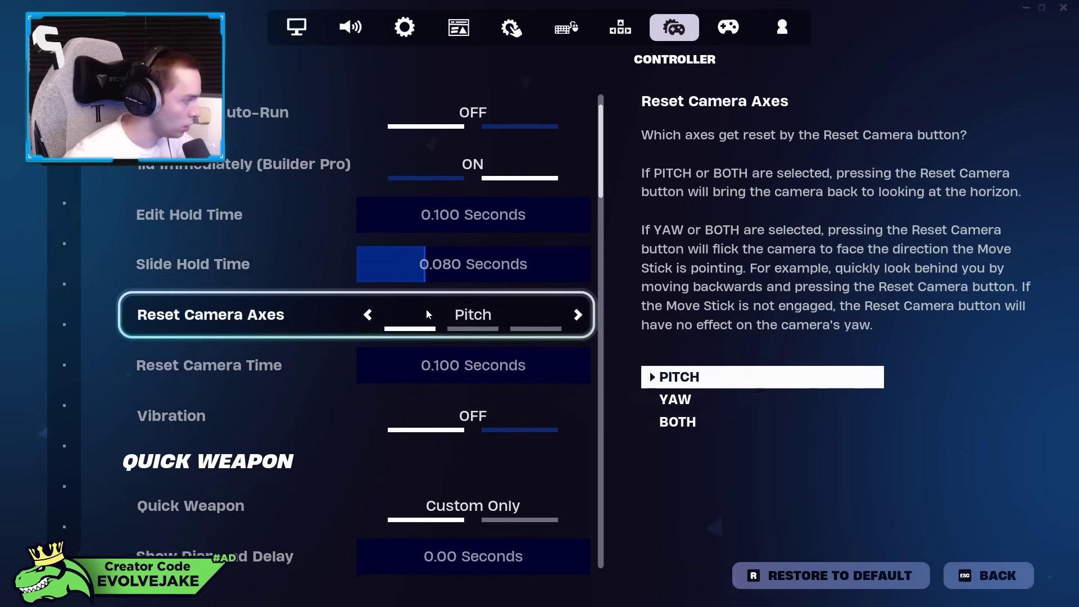
{"action": "scroll", "coordinate": [427, 312], "scroll_direction": "down", "scroll_amount": 2}
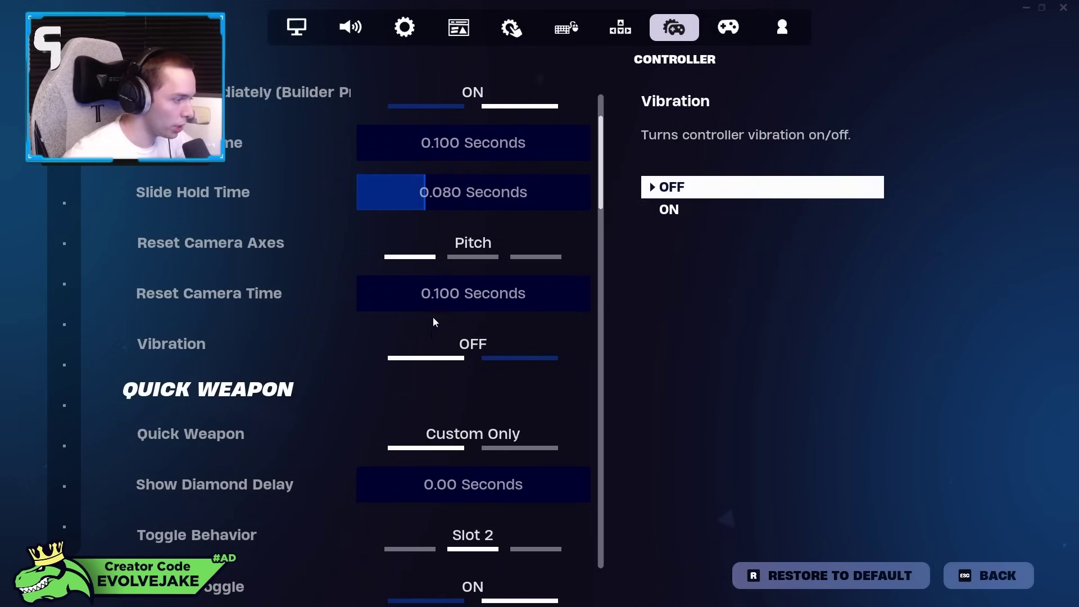
{"action": "scroll", "coordinate": [433, 318], "scroll_direction": "down", "scroll_amount": 3}
{"action": "scroll", "coordinate": [447, 338], "scroll_direction": "down", "scroll_amount": 4}
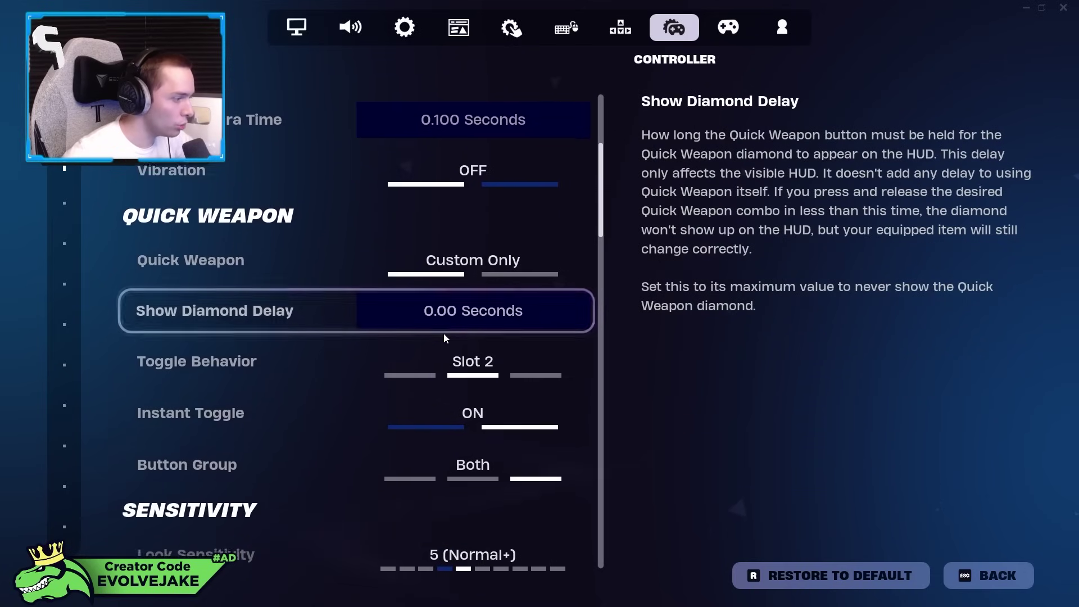
{"action": "scroll", "coordinate": [439, 180], "scroll_direction": "up", "scroll_amount": 1}
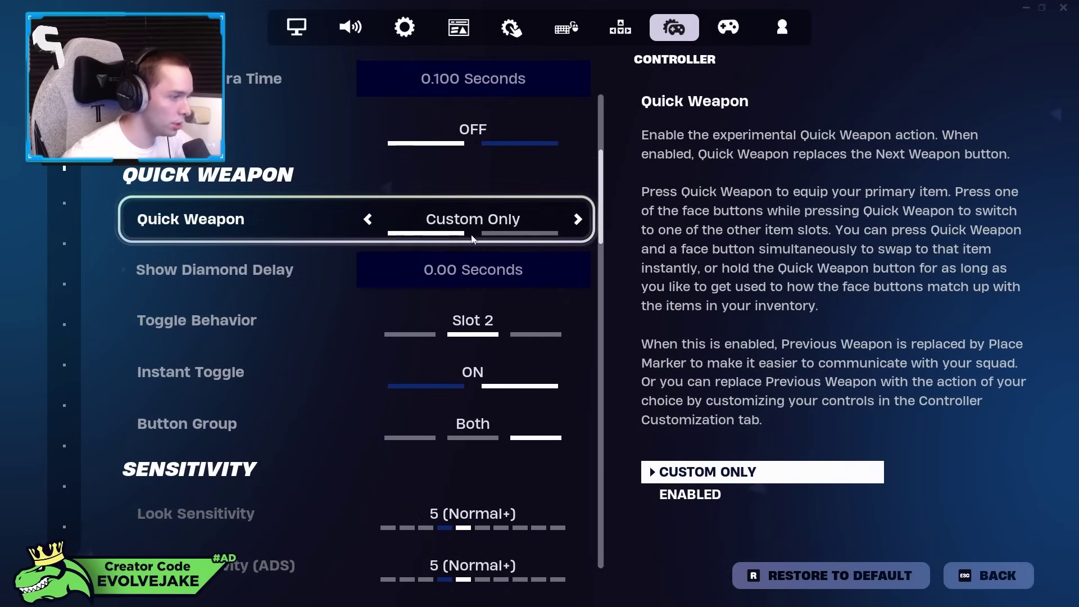
{"action": "scroll", "coordinate": [431, 238], "scroll_direction": "down", "scroll_amount": 5}
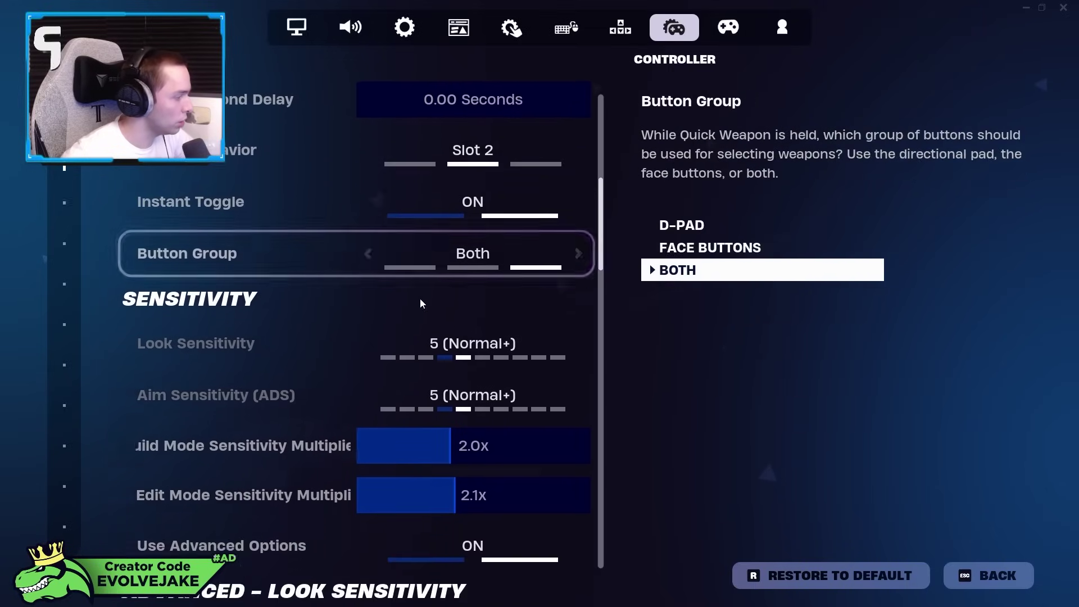
- Review the controller's build and edit mode sensitivity multipliers and the advanced look sensitivity options
{"action": "scroll", "coordinate": [422, 304], "scroll_direction": "down", "scroll_amount": 4}
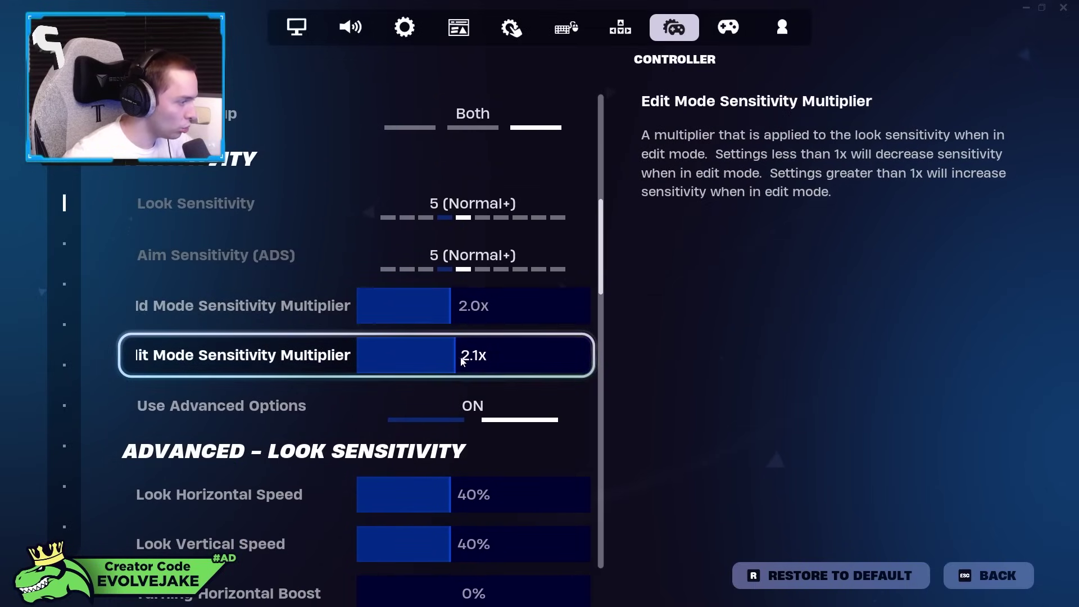
{"action": "scroll", "coordinate": [464, 356], "scroll_direction": "down", "scroll_amount": 4}
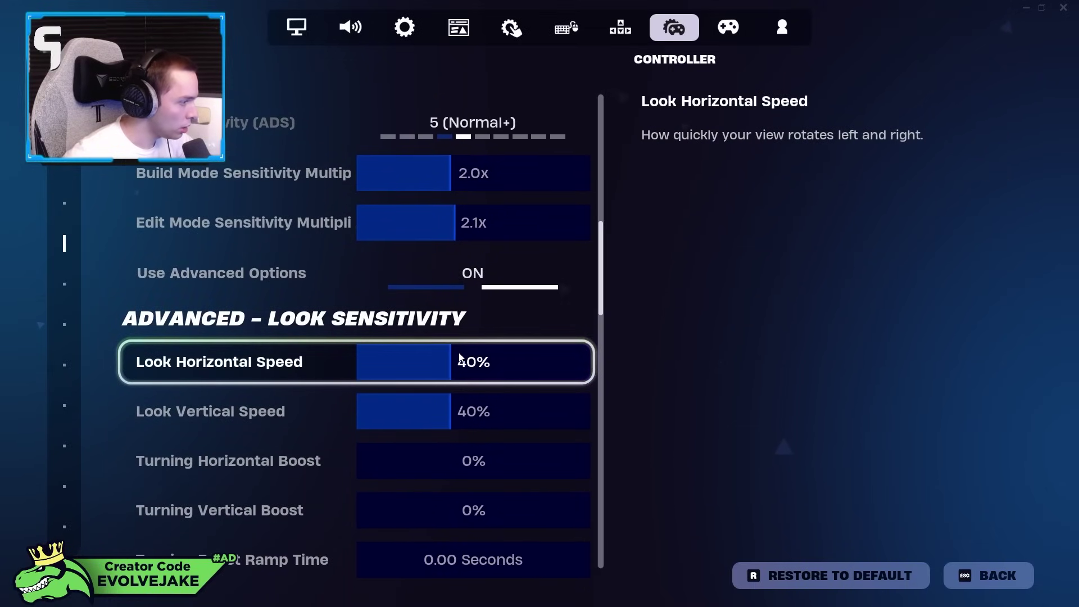
{"action": "scroll", "coordinate": [461, 353], "scroll_direction": "down", "scroll_amount": 3}
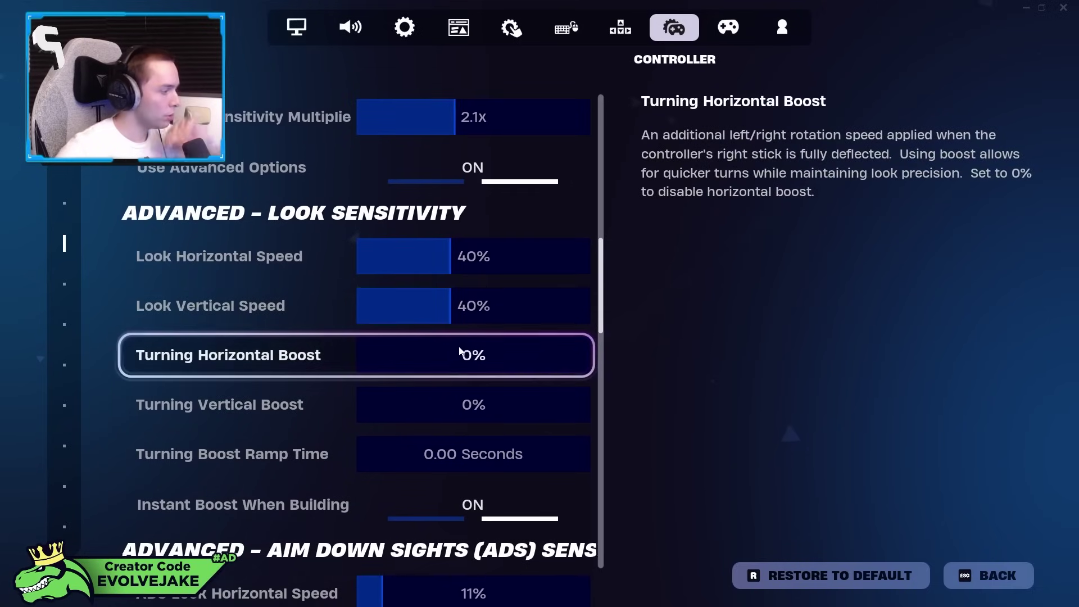
- Review the advanced Aim Down Sights (ADS) sensitivity options, including Scoped Speed Multiplier, and continue to Look Dampening Time
{"action": "scroll", "coordinate": [455, 360], "scroll_direction": "down", "scroll_amount": 2}
{"action": "scroll", "coordinate": [447, 375], "scroll_direction": "down", "scroll_amount": 2}
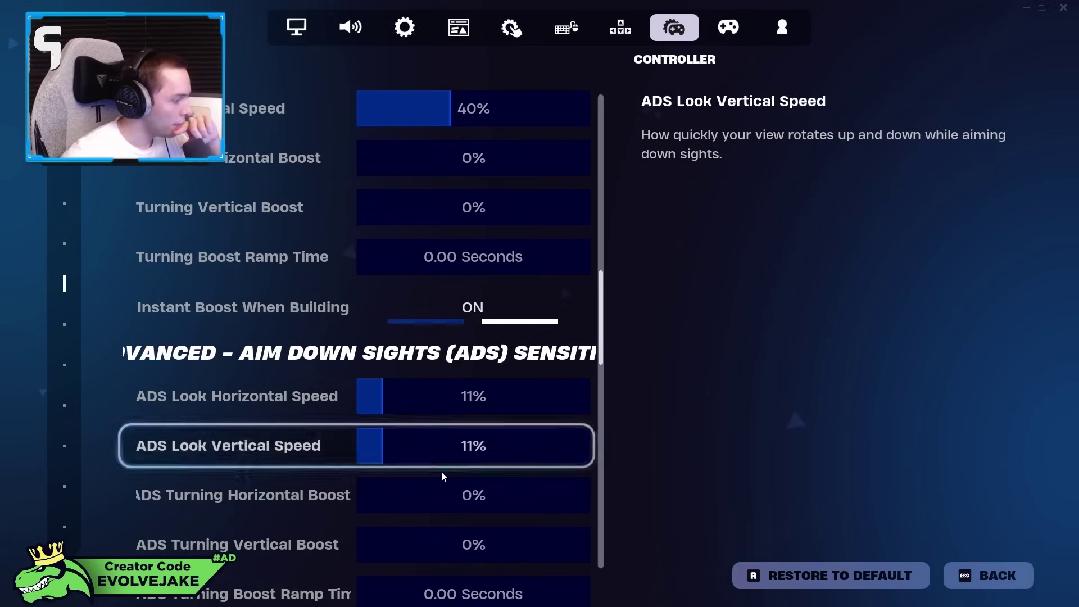
{"action": "scroll", "coordinate": [444, 483], "scroll_direction": "down", "scroll_amount": 2}
{"action": "scroll", "coordinate": [441, 444], "scroll_direction": "down", "scroll_amount": 1}
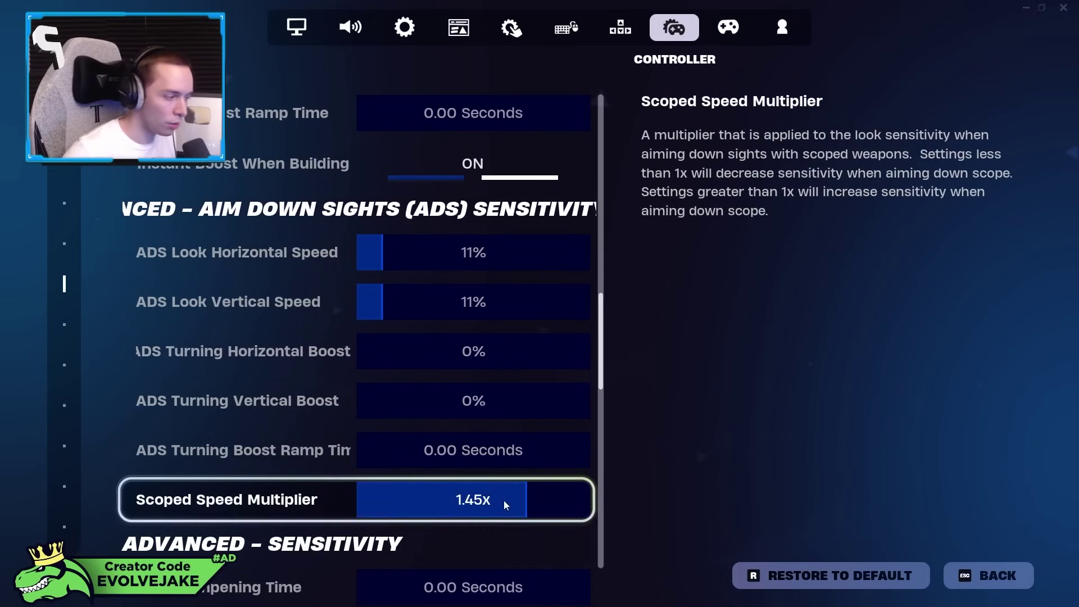
{"action": "scroll", "coordinate": [505, 494], "scroll_direction": "down", "scroll_amount": 1}
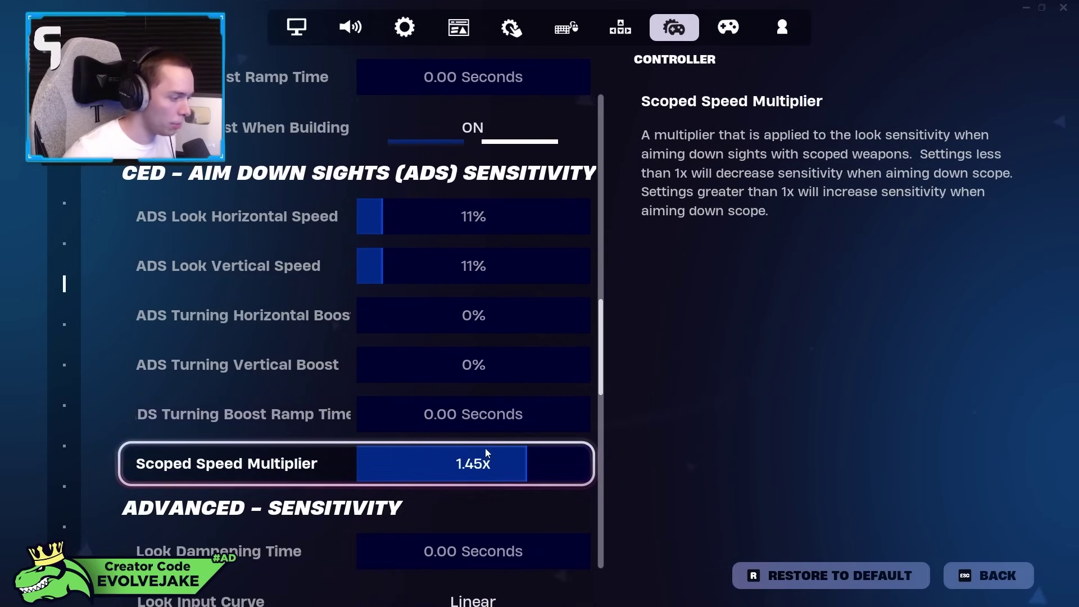
{"action": "scroll", "coordinate": [484, 447], "scroll_direction": "down", "scroll_amount": 1}
{"action": "scroll", "coordinate": [485, 447], "scroll_direction": "down", "scroll_amount": 3}
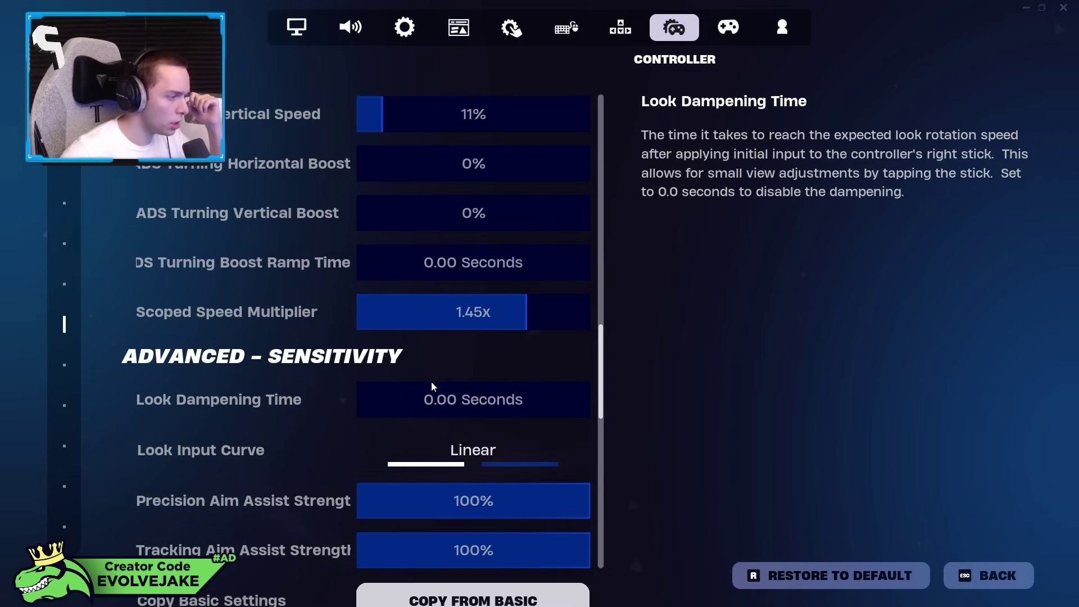
- Try a Look Dampening Time of 0.12 seconds and return it to 0.00 seconds
{"action": "left_click", "coordinate": [388, 403]}
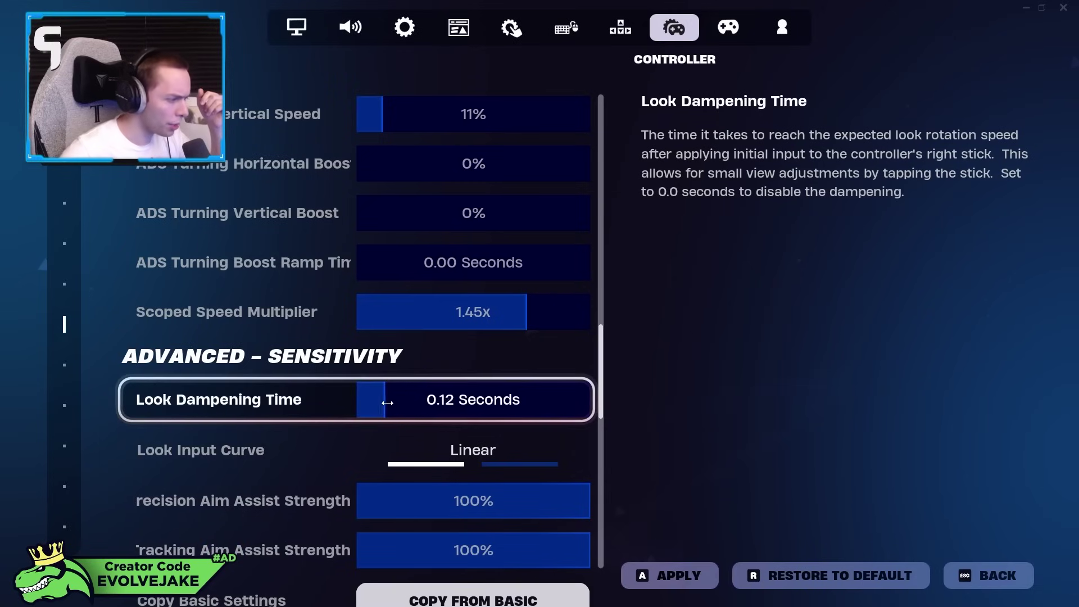
{"action": "left_click_drag", "start_coordinate": [392, 403], "coordinate": [345, 393]}
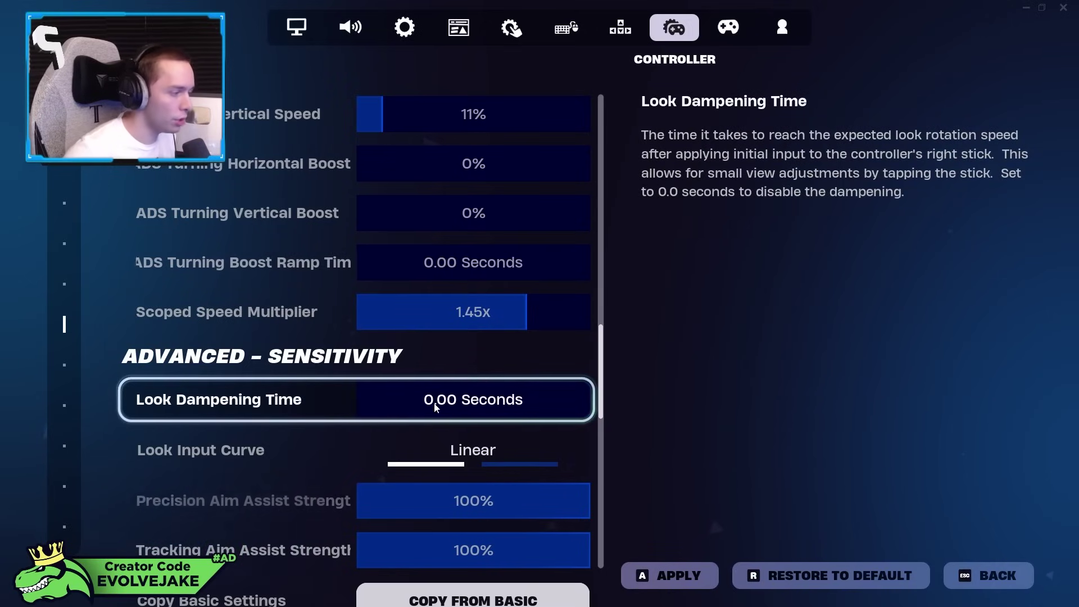
- Review Look Input Curve, the Precision and Tracking Aim Assist Strength options and the copy settings down to Controller Dead Zone
{"action": "scroll", "coordinate": [433, 398], "scroll_direction": "down", "scroll_amount": 1}
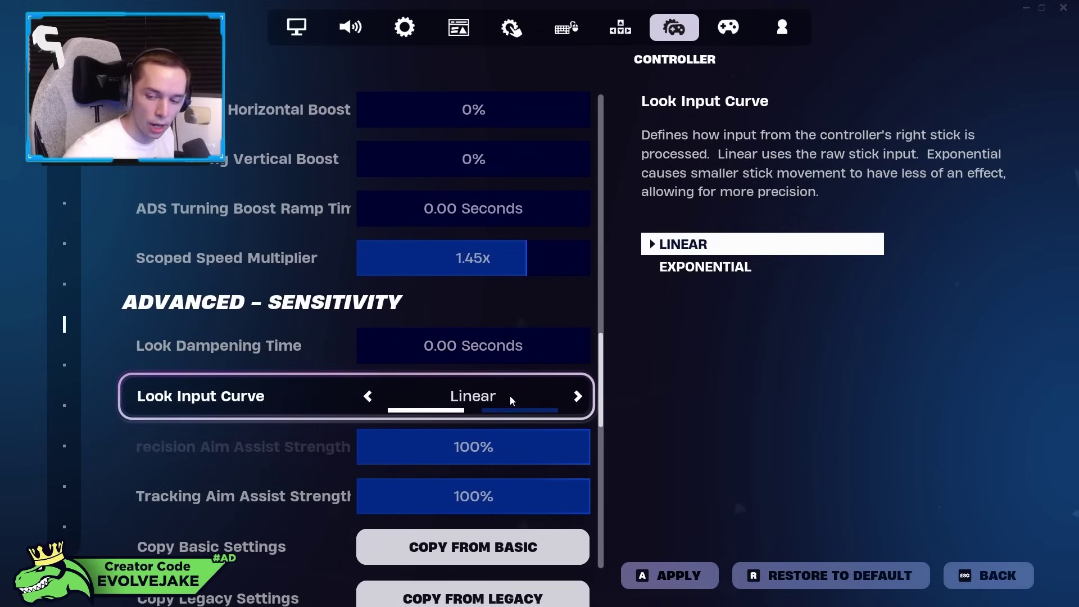
{"action": "scroll", "coordinate": [418, 429], "scroll_direction": "down", "scroll_amount": 1}
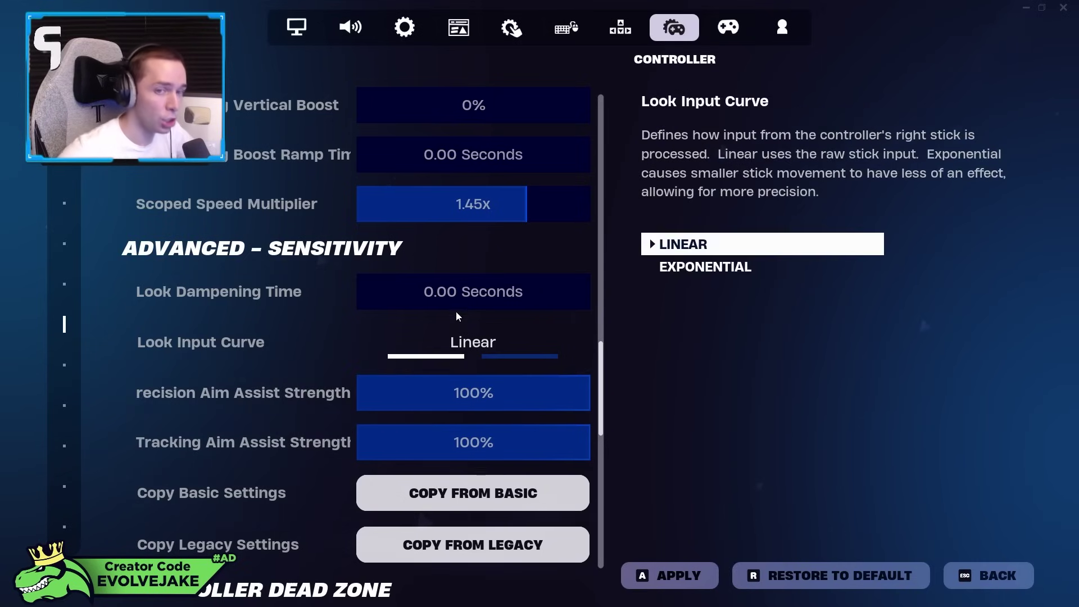
{"action": "scroll", "coordinate": [511, 400], "scroll_direction": "down", "scroll_amount": 1}
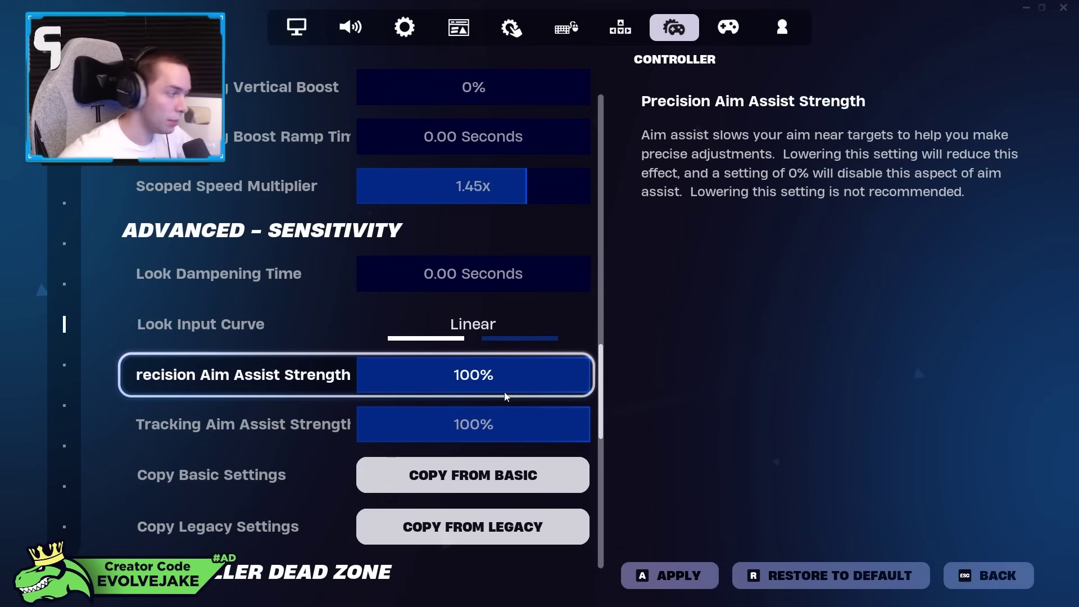
{"action": "scroll", "coordinate": [443, 393], "scroll_direction": "down", "scroll_amount": 1}
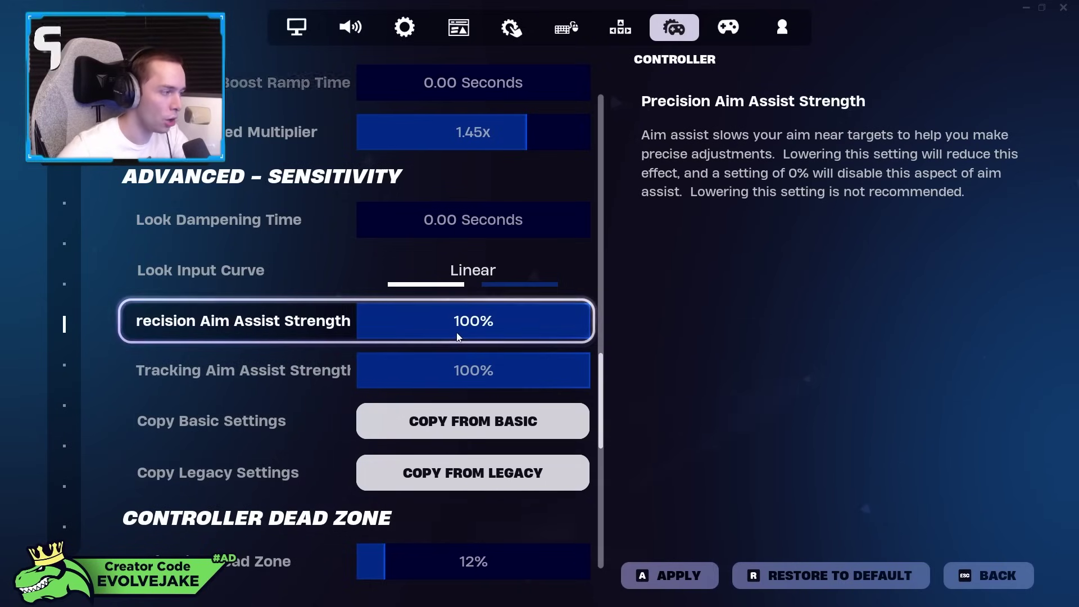
{"action": "scroll", "coordinate": [471, 345], "scroll_direction": "down", "scroll_amount": 1}
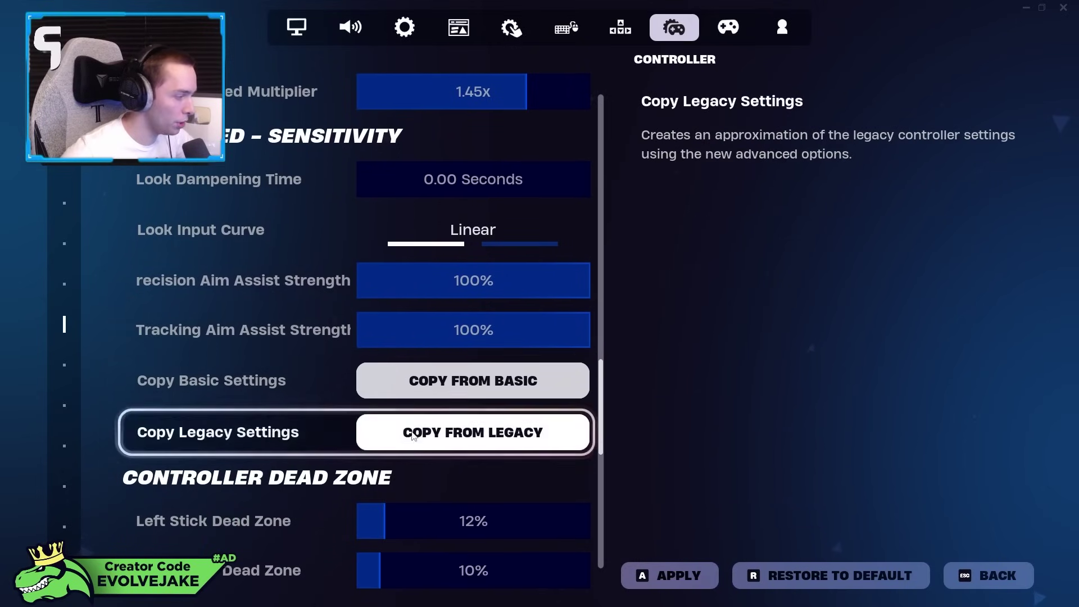
- Review the Controller Dead Zone and Foot Controller options and continue through the Rocket Racing deadzone settings
{"action": "scroll", "coordinate": [406, 412], "scroll_direction": "down", "scroll_amount": 4}
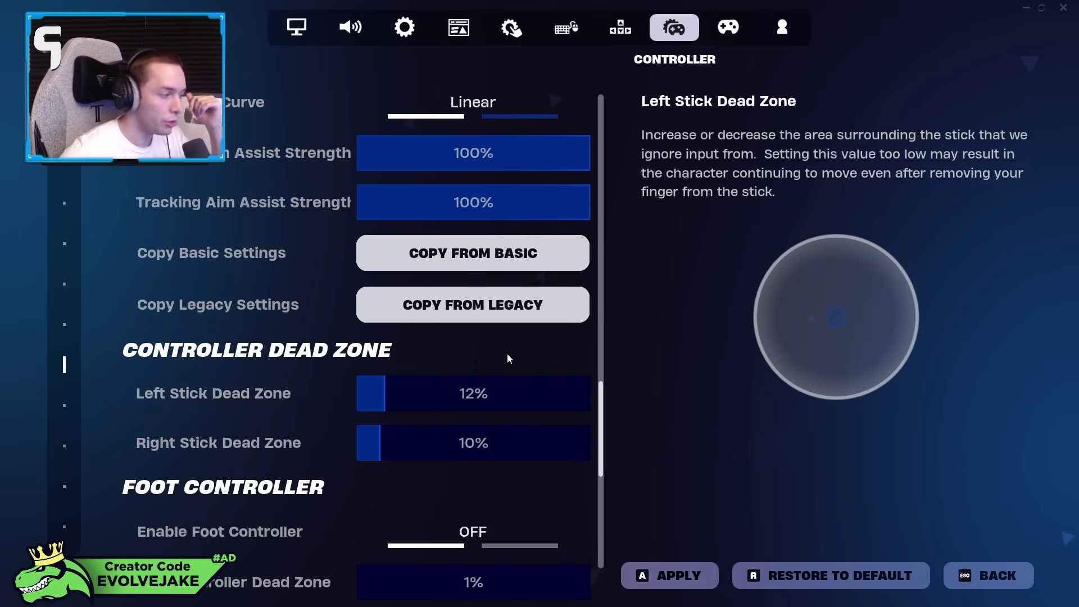
{"action": "scroll", "coordinate": [427, 403], "scroll_direction": "down", "scroll_amount": 1}
{"action": "scroll", "coordinate": [427, 402], "scroll_direction": "down", "scroll_amount": 10}
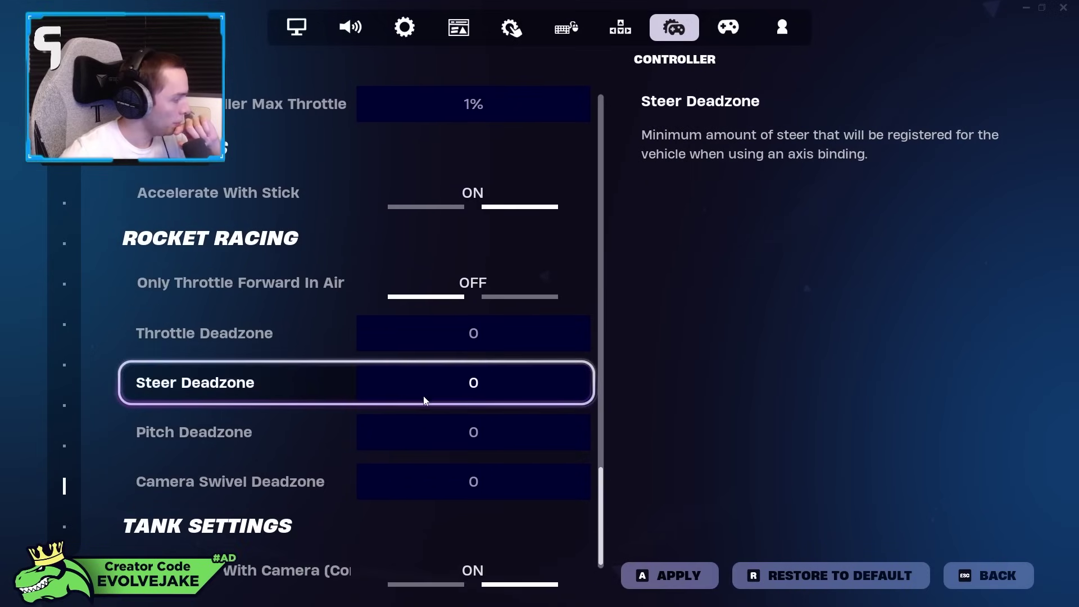
- Open the Controller Mapping category and review the General bindings from Jump through Toggle Pickaxe or Carry
{"action": "left_click", "coordinate": [728, 28]}
{"action": "scroll", "coordinate": [541, 235], "scroll_direction": "up", "scroll_amount": 5}
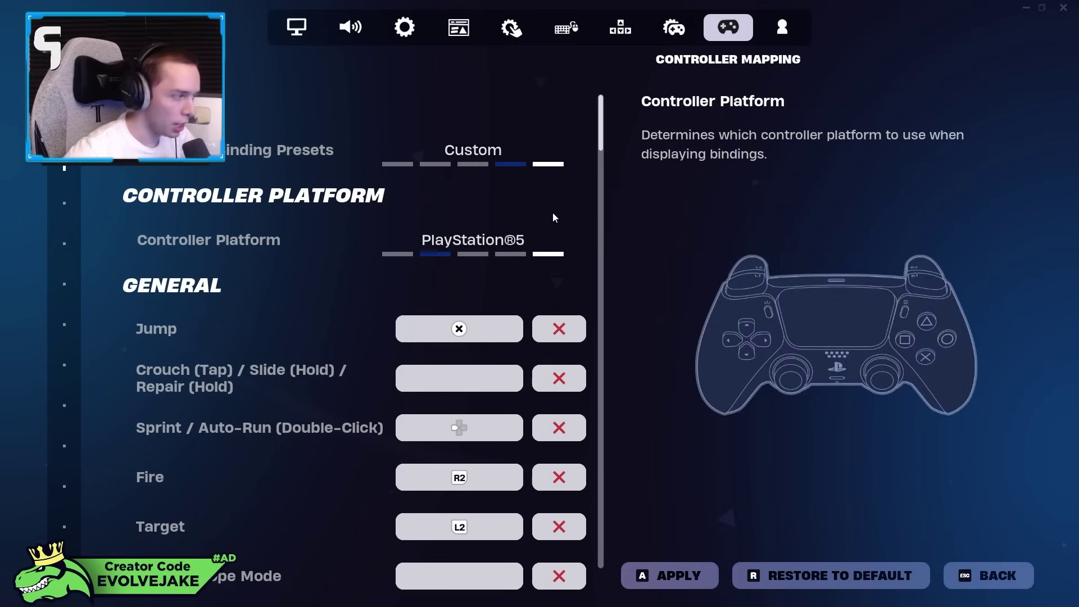
{"action": "scroll", "coordinate": [493, 277], "scroll_direction": "down", "scroll_amount": 1}
{"action": "scroll", "coordinate": [493, 277], "scroll_direction": "down", "scroll_amount": 1}
{"action": "scroll", "coordinate": [472, 276], "scroll_direction": "down", "scroll_amount": 3}
{"action": "scroll", "coordinate": [457, 276], "scroll_direction": "down", "scroll_amount": 2}
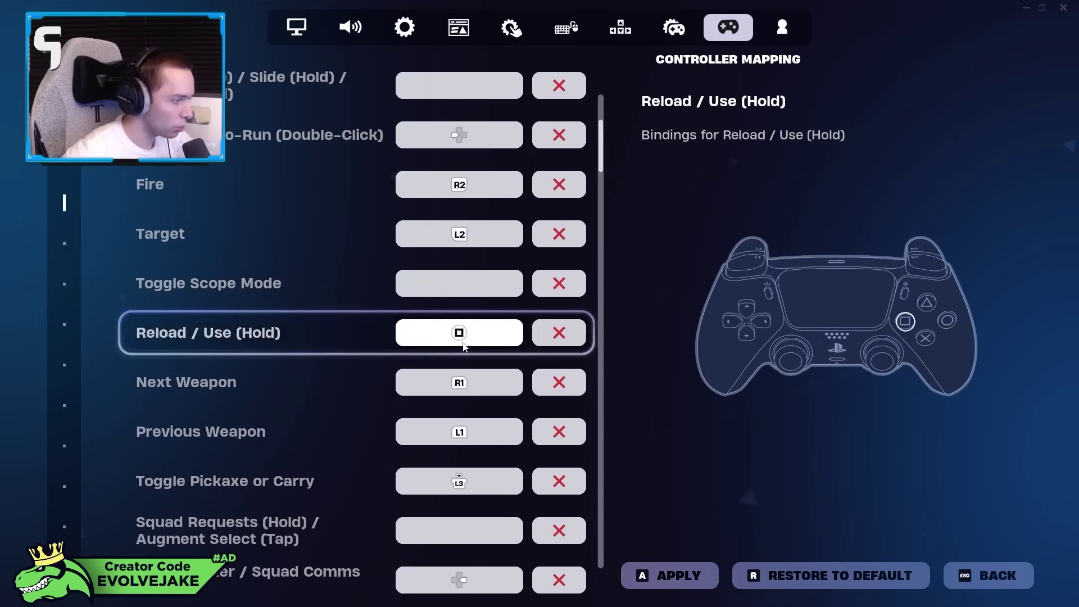
{"action": "scroll", "coordinate": [458, 350], "scroll_direction": "down", "scroll_amount": 1}
{"action": "scroll", "coordinate": [449, 382], "scroll_direction": "down", "scroll_amount": 1}
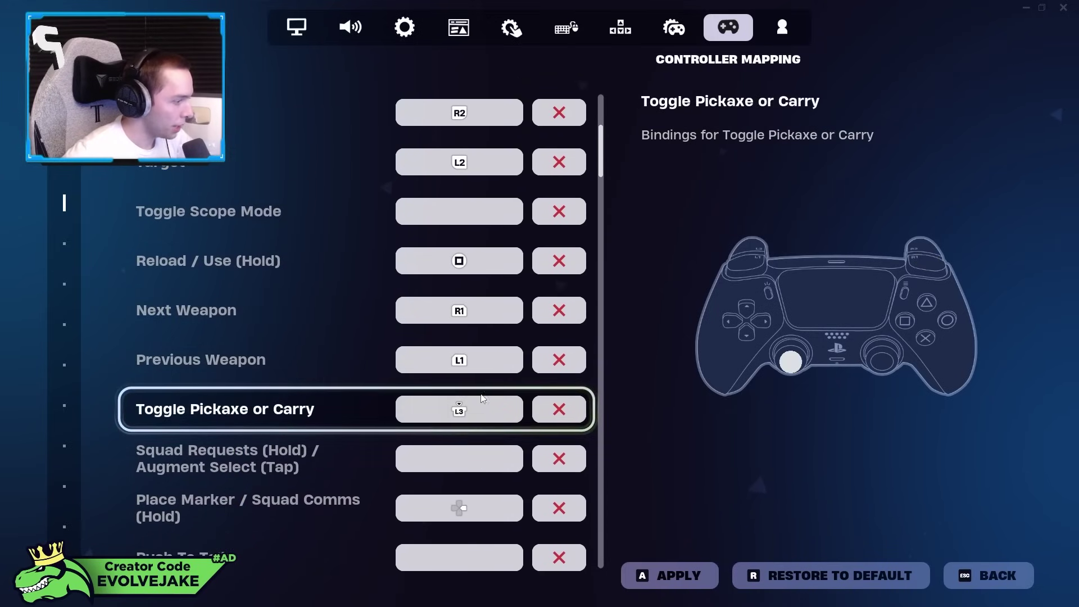
- Review the Building bindings, including Change Material, Wall, Floor, Stairs and Roof
{"action": "scroll", "coordinate": [455, 427], "scroll_direction": "down", "scroll_amount": 3}
{"action": "scroll", "coordinate": [450, 497], "scroll_direction": "down", "scroll_amount": 6}
{"action": "scroll", "coordinate": [439, 397], "scroll_direction": "down", "scroll_amount": 3}
{"action": "scroll", "coordinate": [468, 429], "scroll_direction": "down", "scroll_amount": 1}
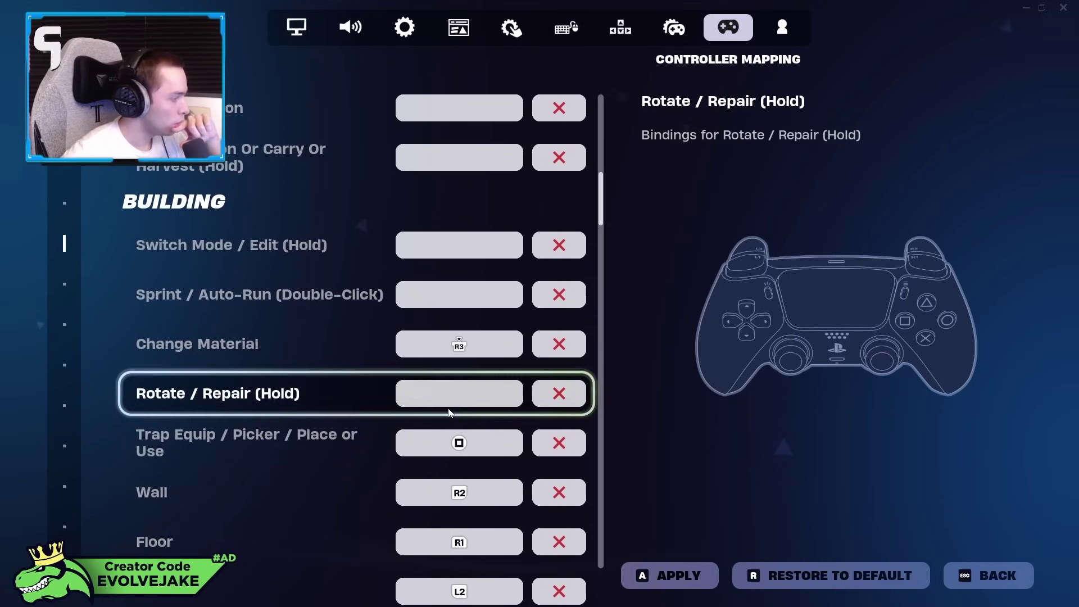
{"action": "scroll", "coordinate": [448, 416], "scroll_direction": "down", "scroll_amount": 1}
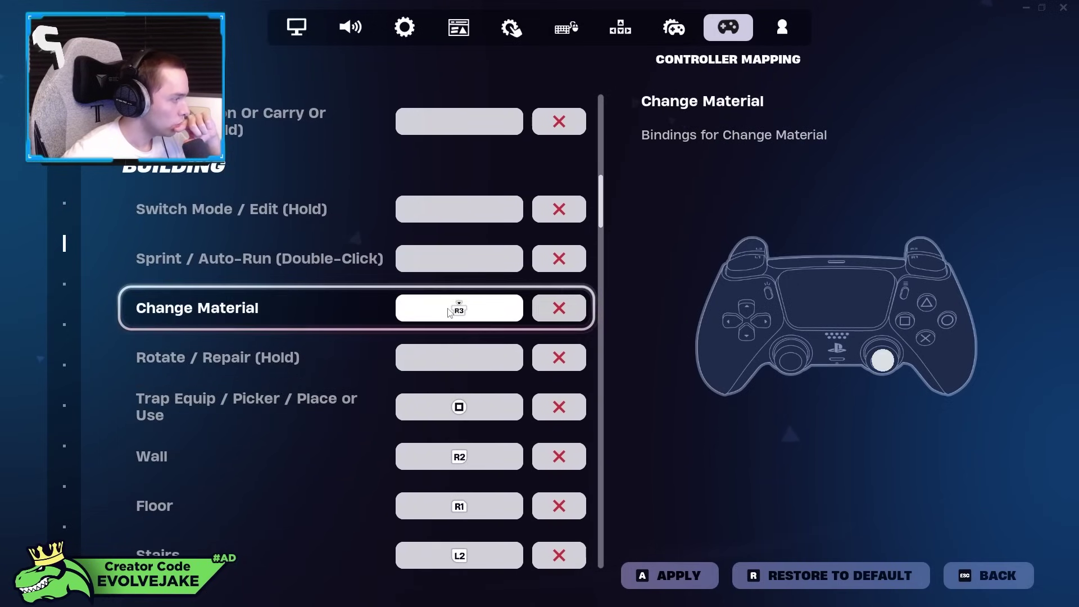
{"action": "scroll", "coordinate": [447, 310], "scroll_direction": "down", "scroll_amount": 3}
{"action": "scroll", "coordinate": [444, 313], "scroll_direction": "down", "scroll_amount": 2}
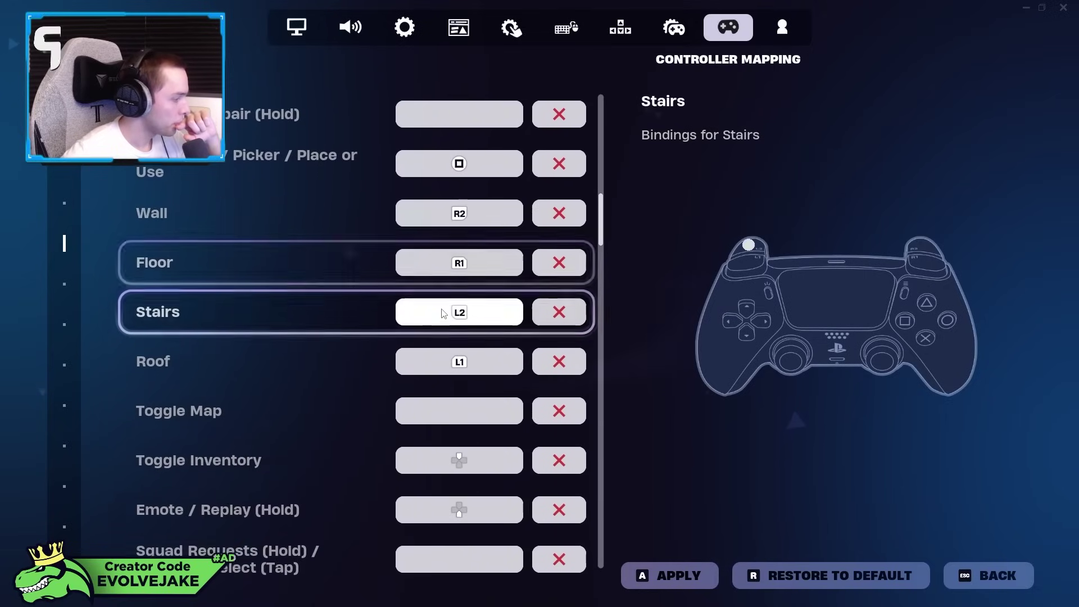
{"action": "scroll", "coordinate": [441, 312], "scroll_direction": "down", "scroll_amount": 1}
{"action": "scroll", "coordinate": [439, 310], "scroll_direction": "up", "scroll_amount": 1}
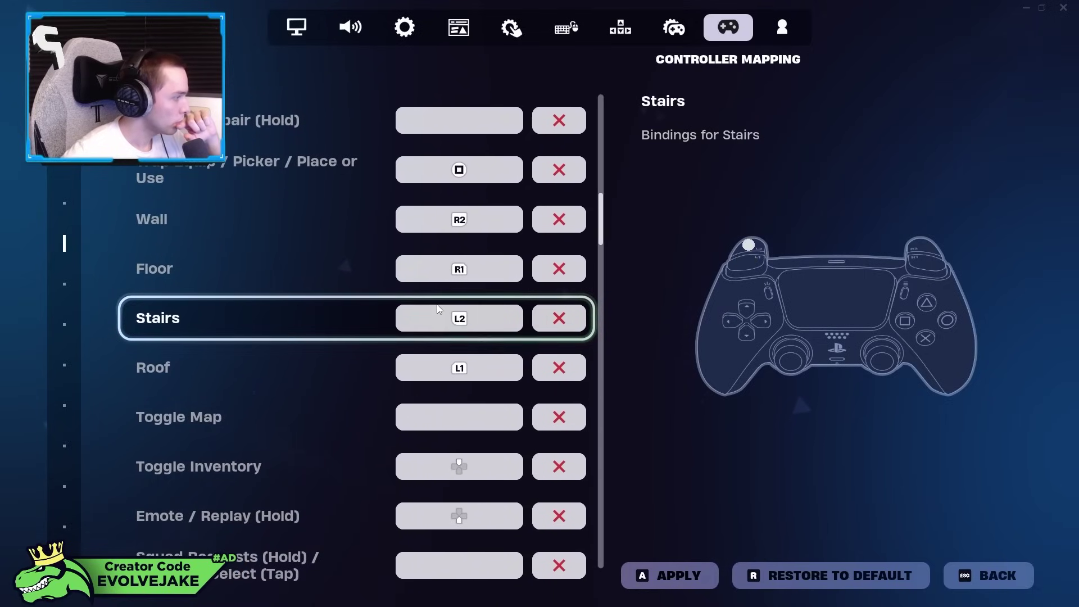
- Examine the remaining Building bindings, including Switch Mode, and continue to the Edit bindings
{"action": "scroll", "coordinate": [438, 310], "scroll_direction": "down", "scroll_amount": 6}
{"action": "scroll", "coordinate": [435, 307], "scroll_direction": "down", "scroll_amount": 13}
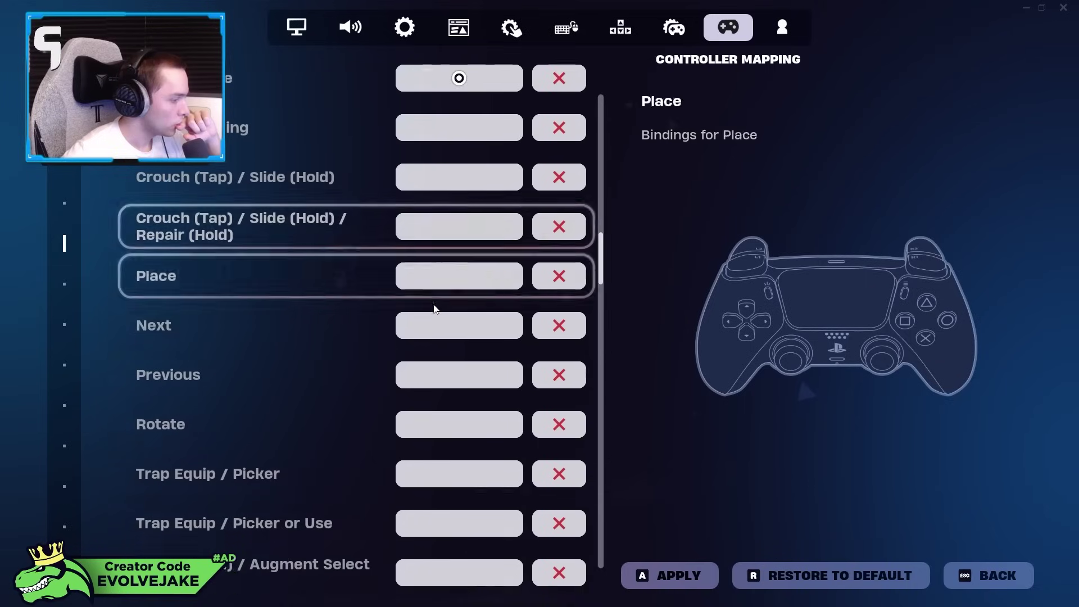
{"action": "scroll", "coordinate": [431, 304], "scroll_direction": "down", "scroll_amount": 2}
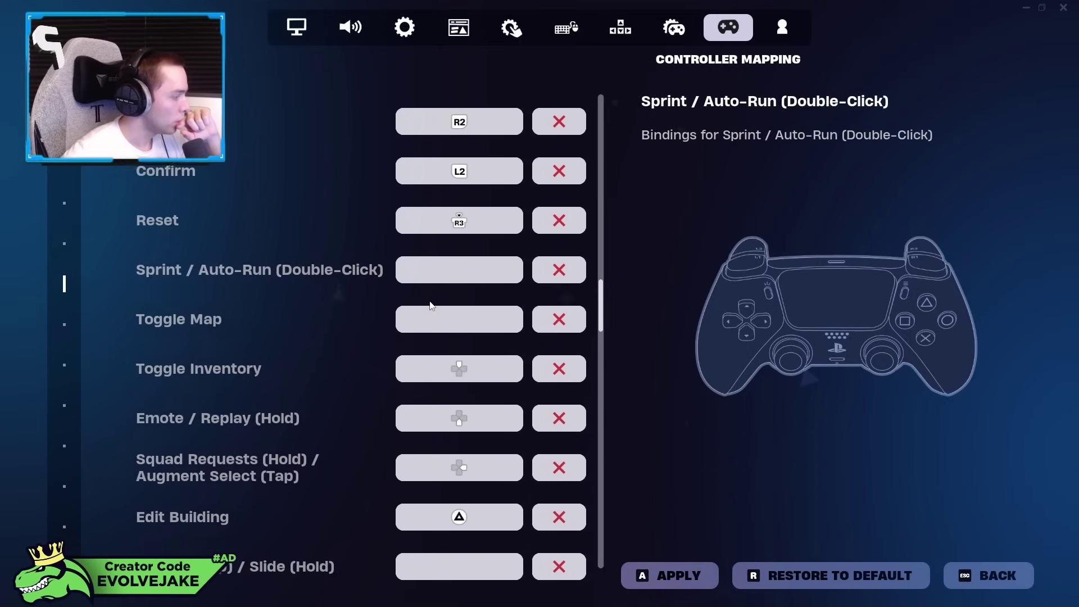
- Go back through the Building bindings to the General bindings and examine Sprint / Auto-Run (Double-Click)
{"action": "scroll", "coordinate": [427, 289], "scroll_direction": "up", "scroll_amount": 11}
{"action": "scroll", "coordinate": [425, 261], "scroll_direction": "up", "scroll_amount": 15}
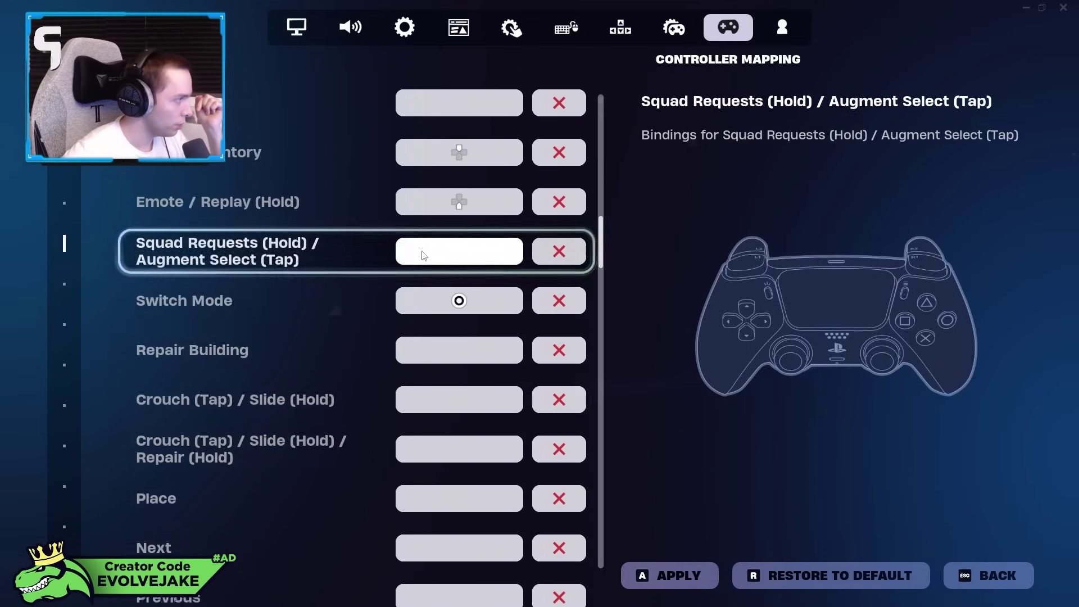
{"action": "scroll", "coordinate": [434, 245], "scroll_direction": "up", "scroll_amount": 10}
{"action": "scroll", "coordinate": [444, 261], "scroll_direction": "up", "scroll_amount": 7}
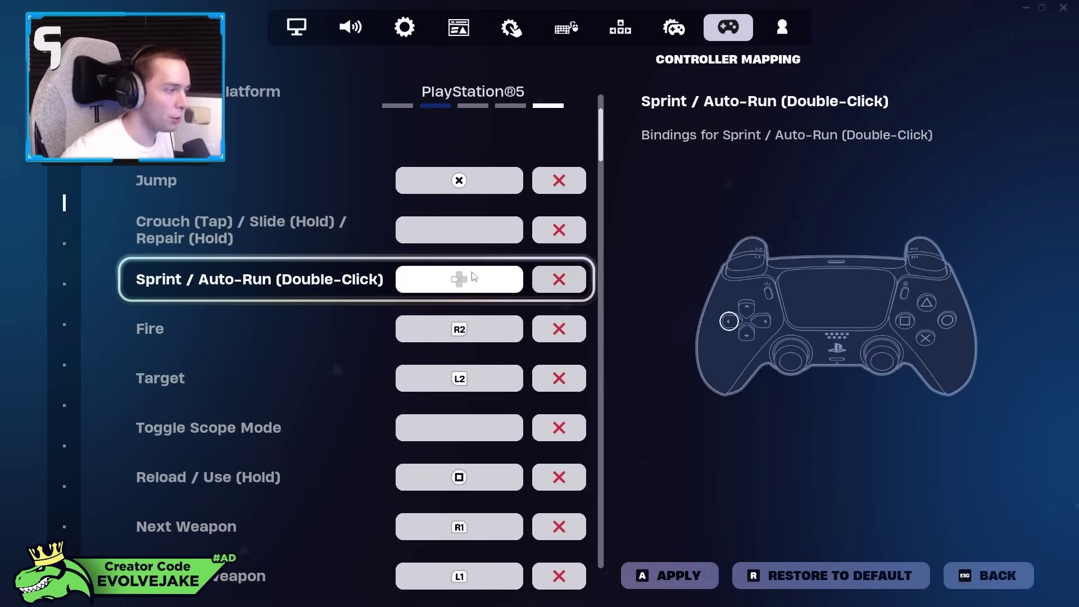
- Review the Edit bindings for Select, Confirm, Reset and Sprint / Auto-Run (Double-Click)
{"action": "left_click_drag", "start_coordinate": [601, 128], "coordinate": [581, 303]}
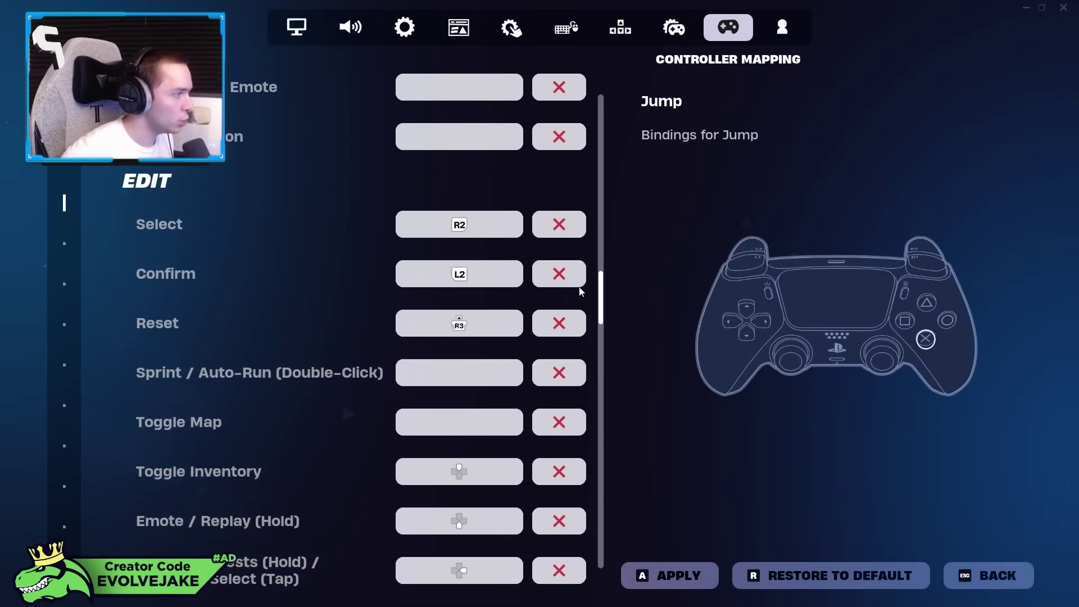
{"action": "scroll", "coordinate": [580, 291], "scroll_direction": "up", "scroll_amount": 1}
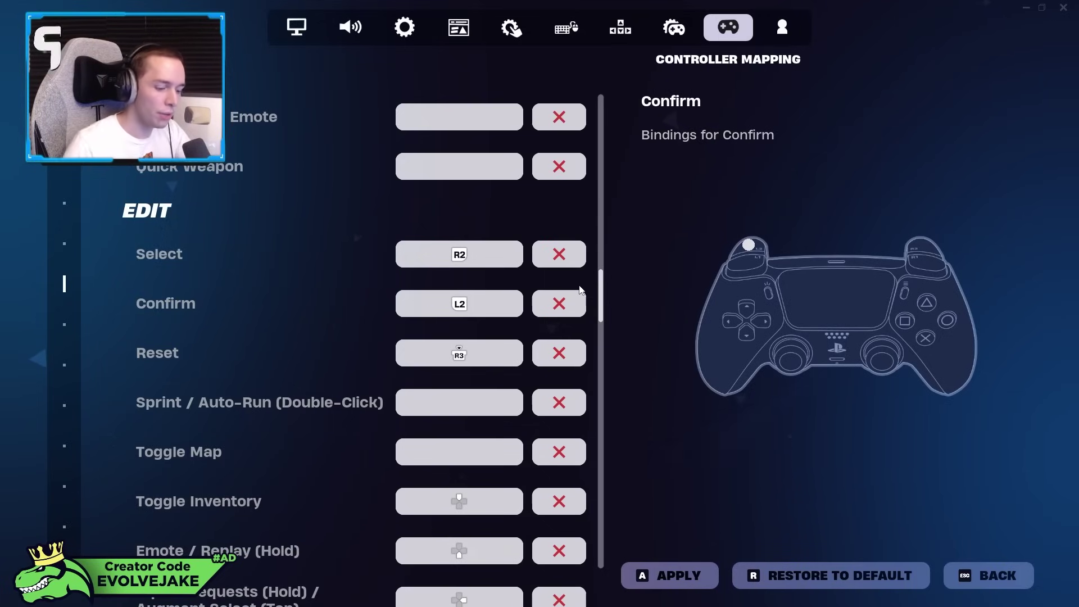
{"action": "key", "text": "Up"}
{"action": "key", "text": "Left"}
{"action": "key", "text": "Right"}
{"action": "key", "text": "Down"}
{"action": "key", "text": "Down"}
{"action": "key", "text": "Down"}
{"action": "key", "text": "Down"}
{"action": "key", "text": "Down"}
{"action": "key", "text": "Down"}
{"action": "key", "text": "Down"}
{"action": "key", "text": "Down"}
{"action": "key", "text": "Down"}
{"action": "key", "text": "Down"}
{"action": "key", "text": "Down"}
{"action": "key", "text": "Down"}
{"action": "key", "text": "Down"}
{"action": "key", "text": "Down"}
{"action": "key", "text": "Down"}
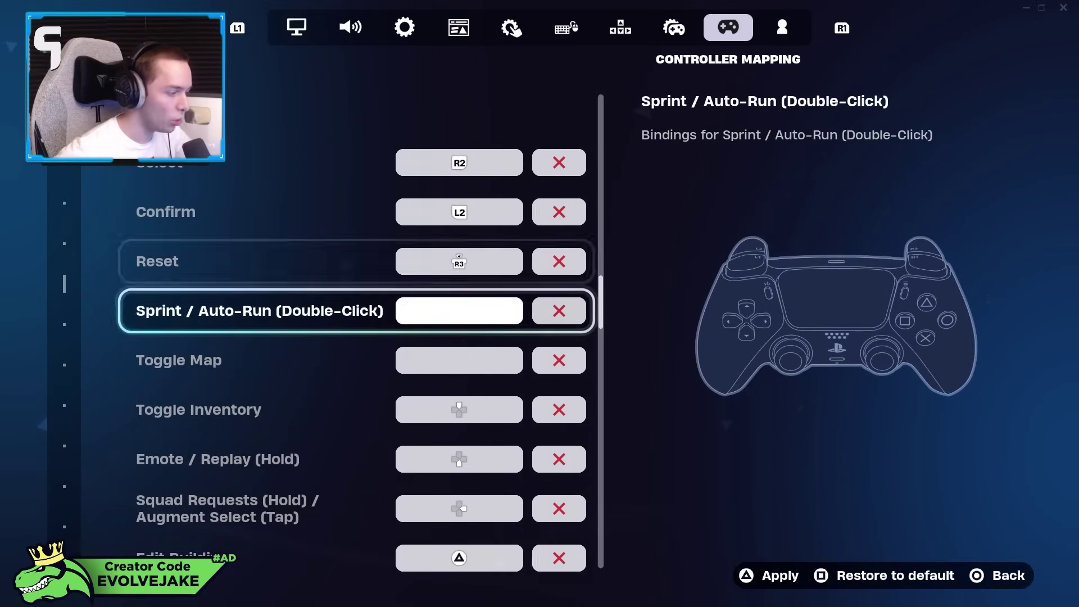
- Review the map and Rocket Racing bindings, and return to the binding preset and Controller Platform options
{"action": "key", "text": "Down"}
{"action": "key", "text": "Down"}
{"action": "key", "text": "Down"}
{"action": "key", "text": "Down"}
{"action": "key", "text": "Down"}
{"action": "key", "text": "Down"}
{"action": "key", "text": "Down"}
{"action": "key", "text": "Down"}
{"action": "key", "text": "Down"}
{"action": "key", "text": "Down"}
{"action": "key", "text": "Down"}
{"action": "key", "text": "Down"}
{"action": "key", "text": "Down"}
{"action": "key", "text": "Down"}
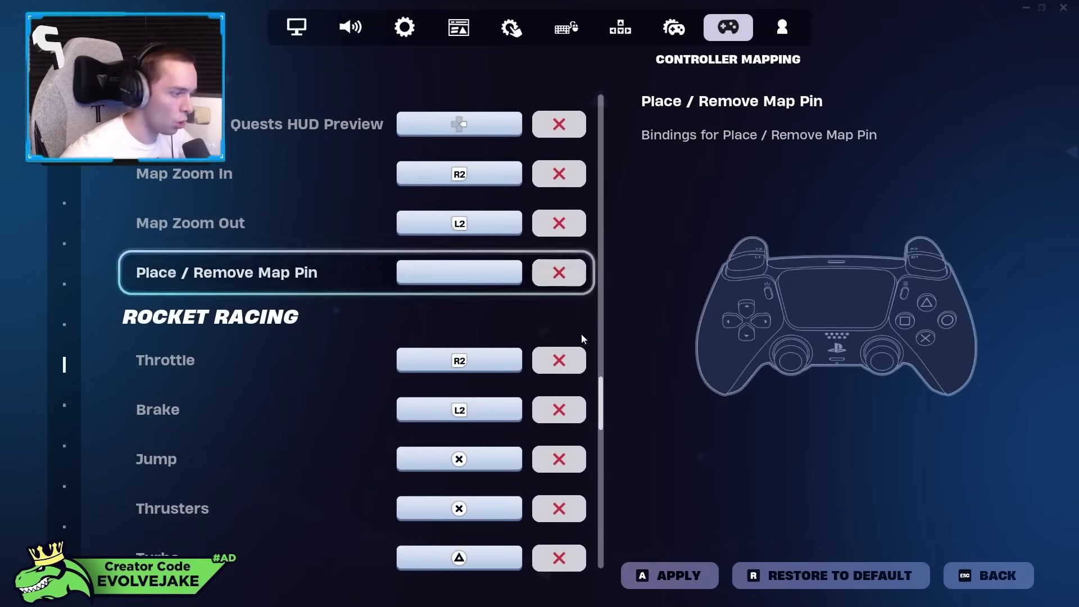
{"action": "mouse_move", "coordinate": [600, 403]}
{"action": "left_mouse_down"}
{"action": "mouse_move", "coordinate": [585, 528]}
{"action": "mouse_move", "coordinate": [612, 100]}
{"action": "left_mouse_up"}
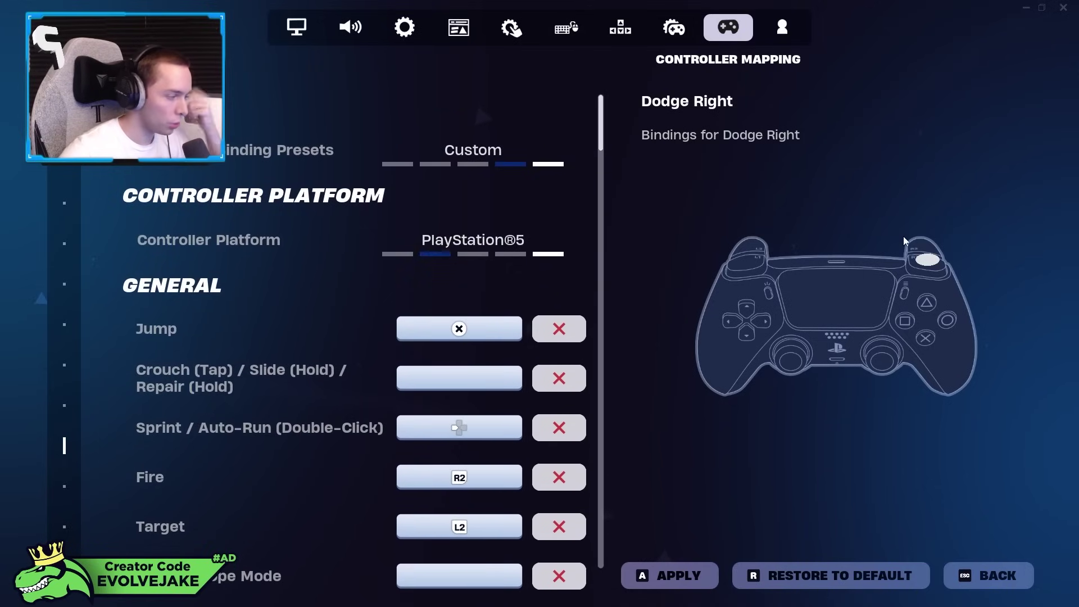